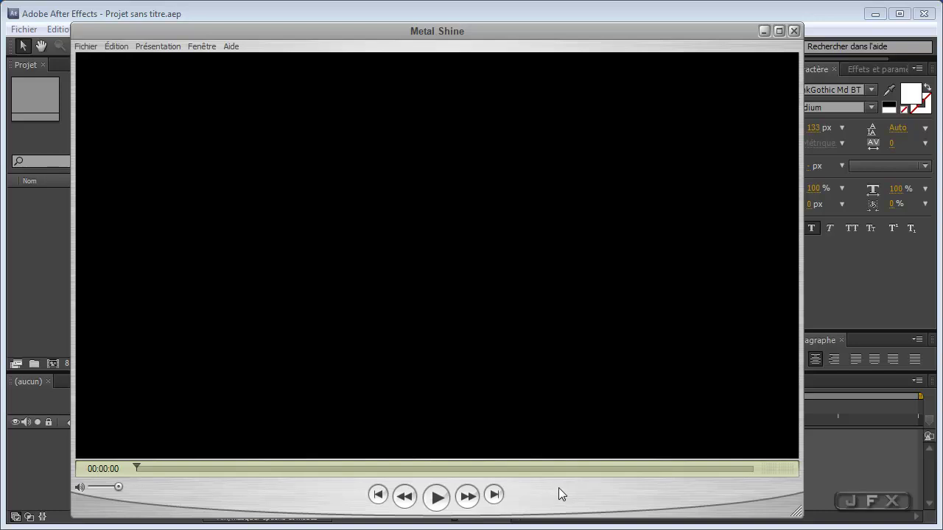
Step: Scrub through the opening of the finished Metal Shine video to examine the background and logo fade-in
key(space)
click(160, 469)
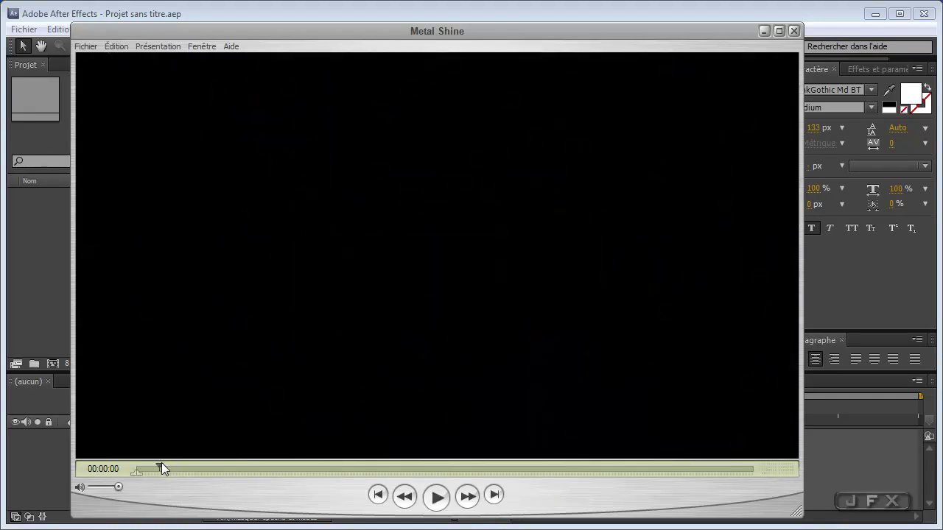
drag(157, 465, 152, 466)
drag(187, 463, 221, 463)
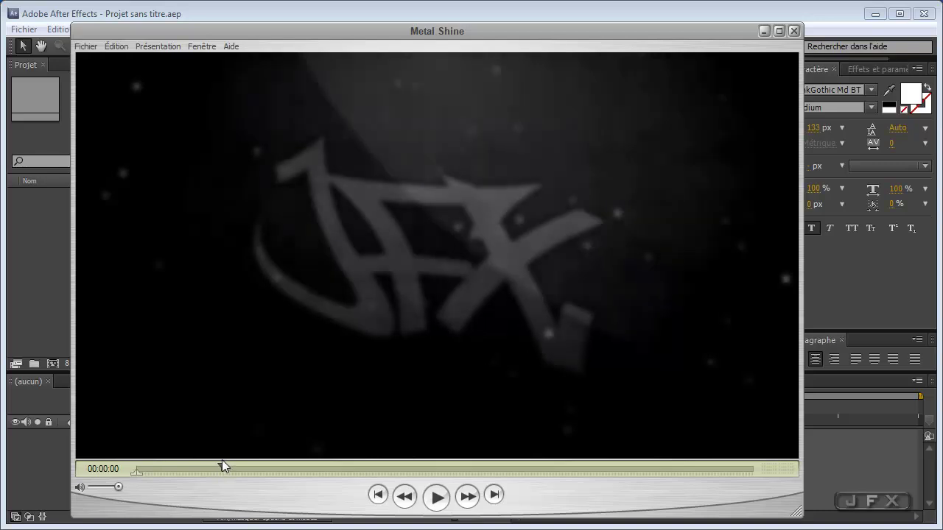
drag(222, 461, 224, 461)
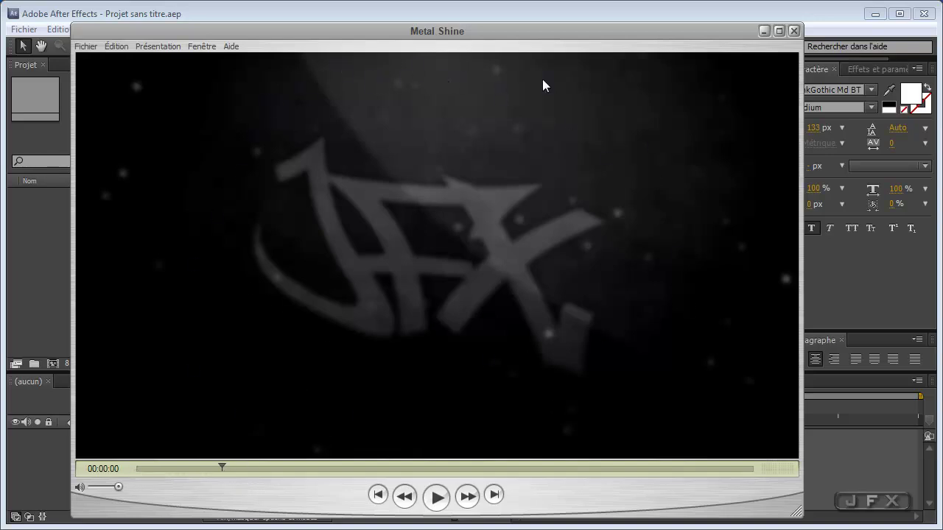
drag(223, 467, 249, 468)
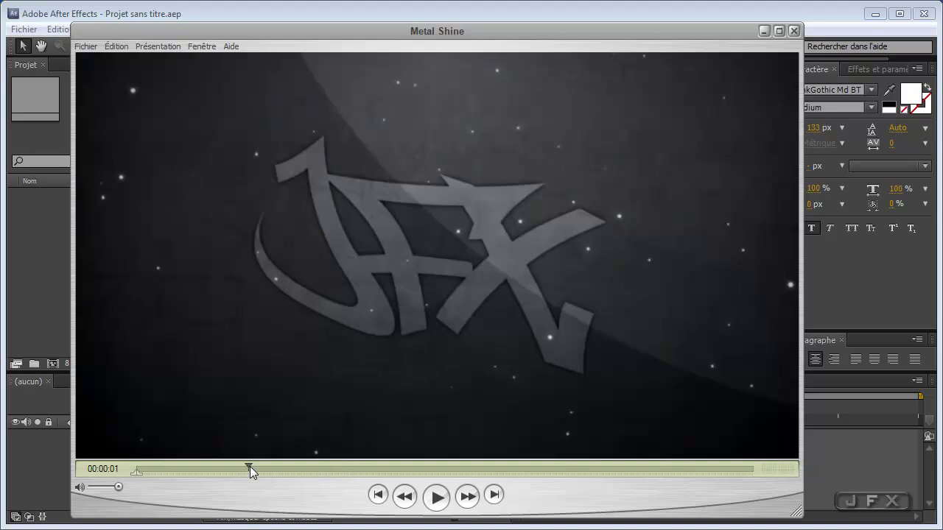
drag(251, 466, 261, 466)
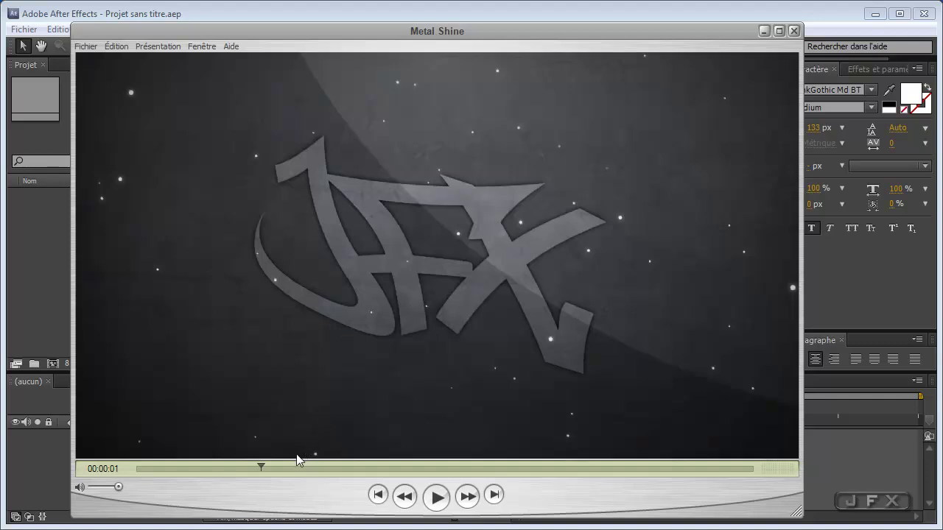
Step: Scrub through the rest of the Metal Shine video to examine the metallic title animation and fade-out, and close the player
drag(262, 467, 277, 467)
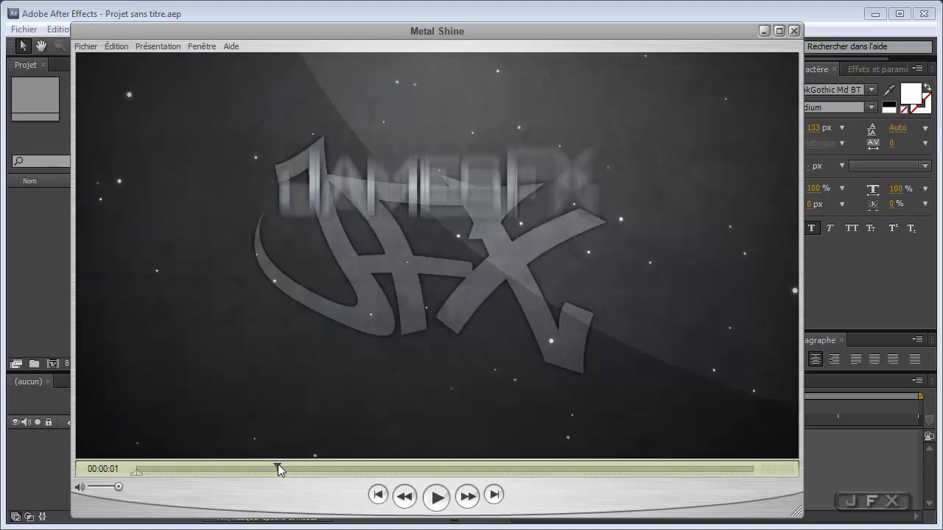
drag(277, 464, 279, 464)
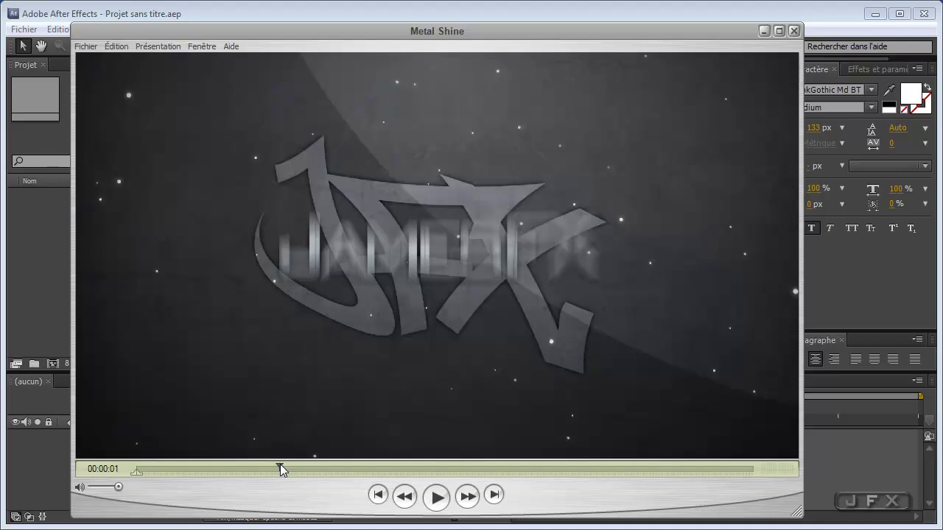
drag(281, 465, 345, 466)
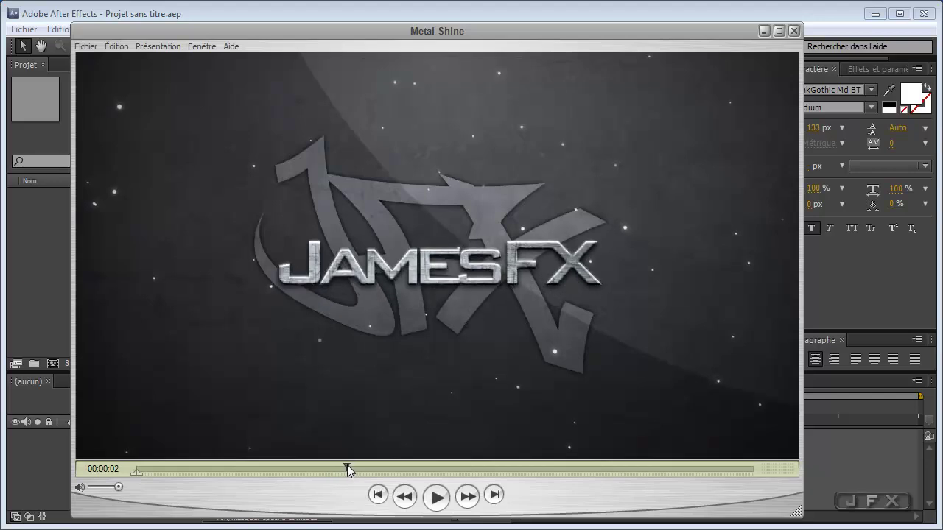
drag(347, 465, 425, 467)
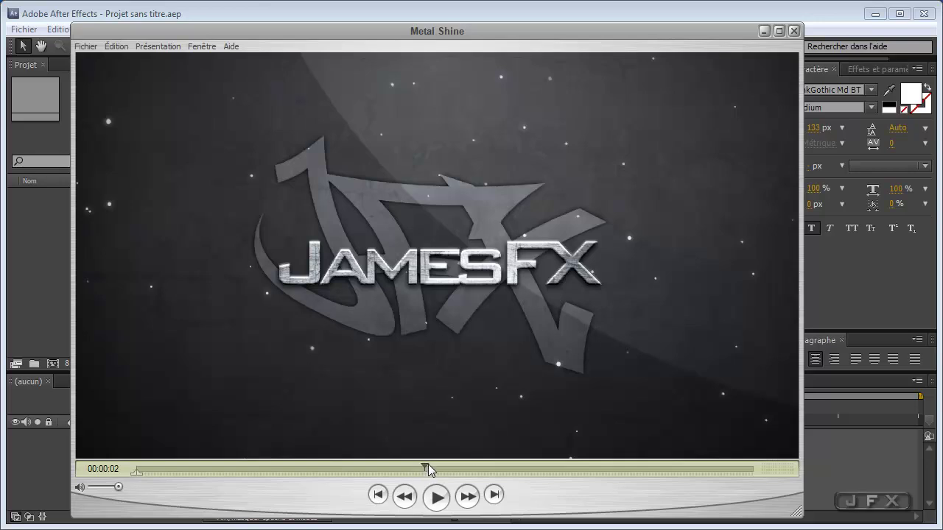
drag(425, 467, 478, 460)
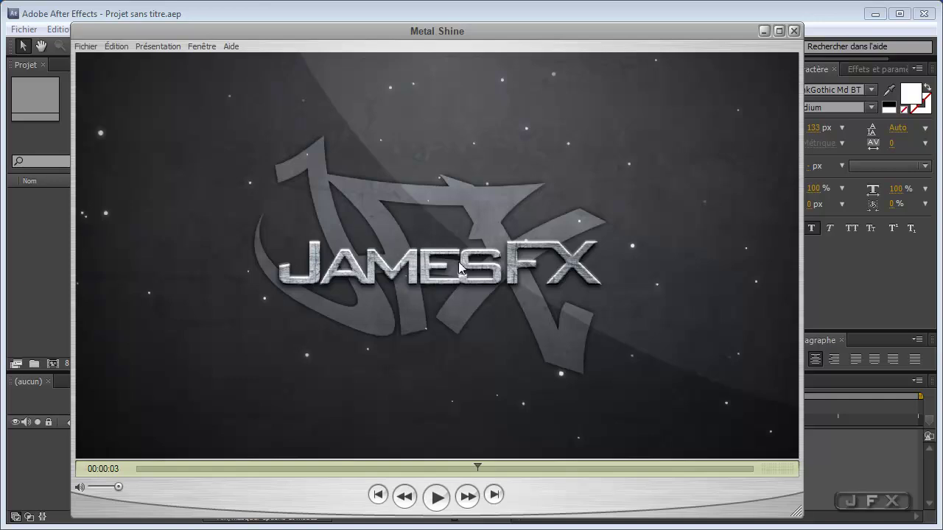
drag(482, 464, 669, 460)
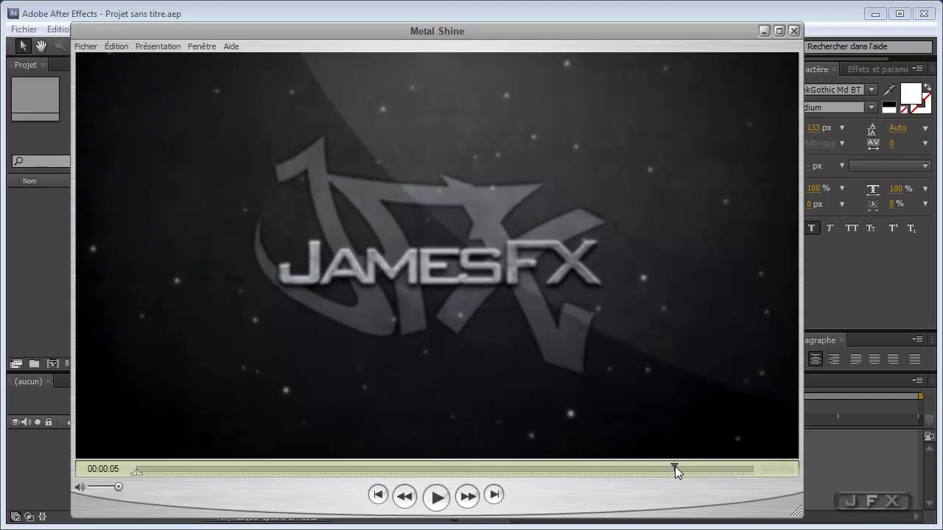
drag(676, 466, 696, 464)
drag(699, 464, 738, 465)
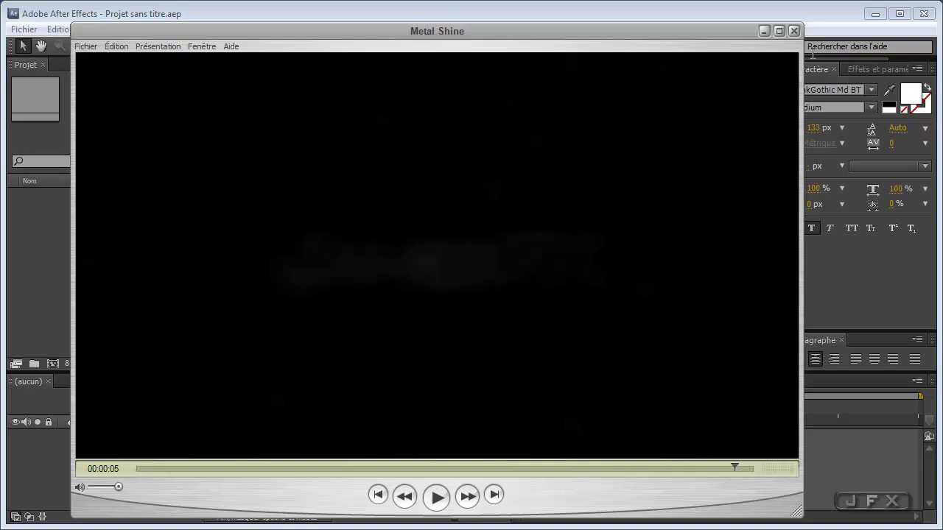
click(794, 31)
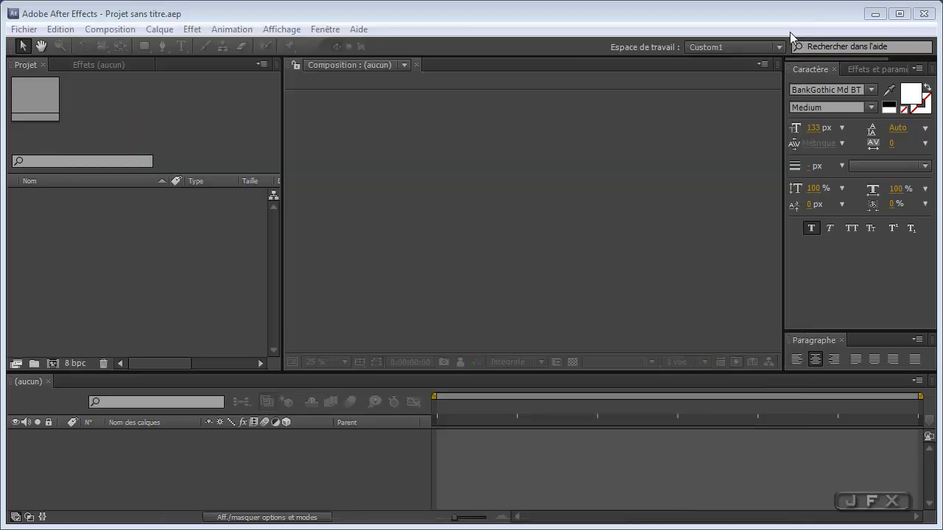
Step: Create a new project folder named Comp
click(125, 259)
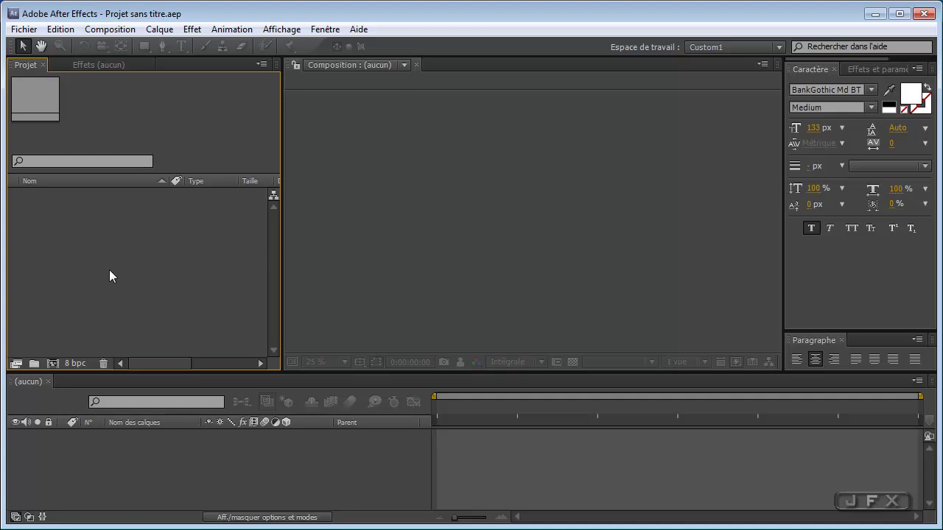
right_click(109, 270)
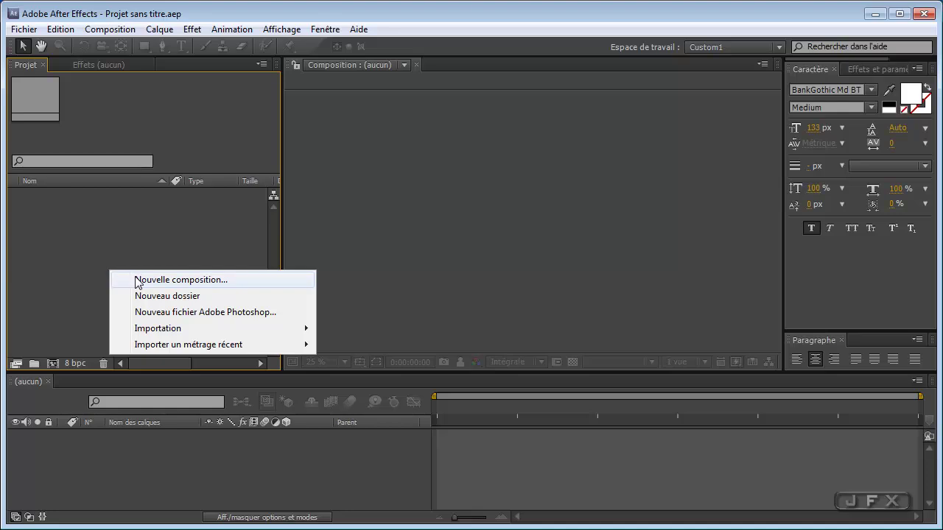
click(148, 298)
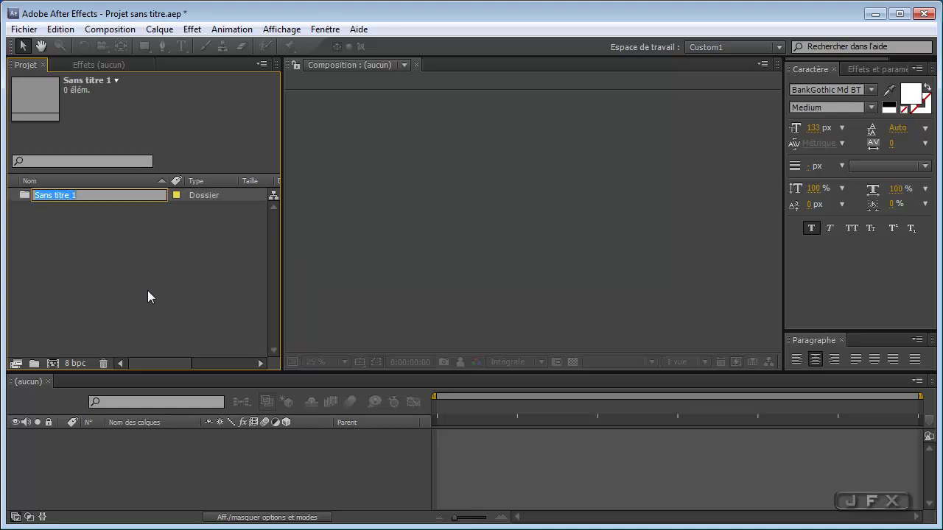
text(co)
key(BackSpace)
key(BackSpace)
text(Compp)
key(BackSpace)
key(Return)
Step: Create a second project folder named Textures at the same level as the Comp folder
right_click(148, 291)
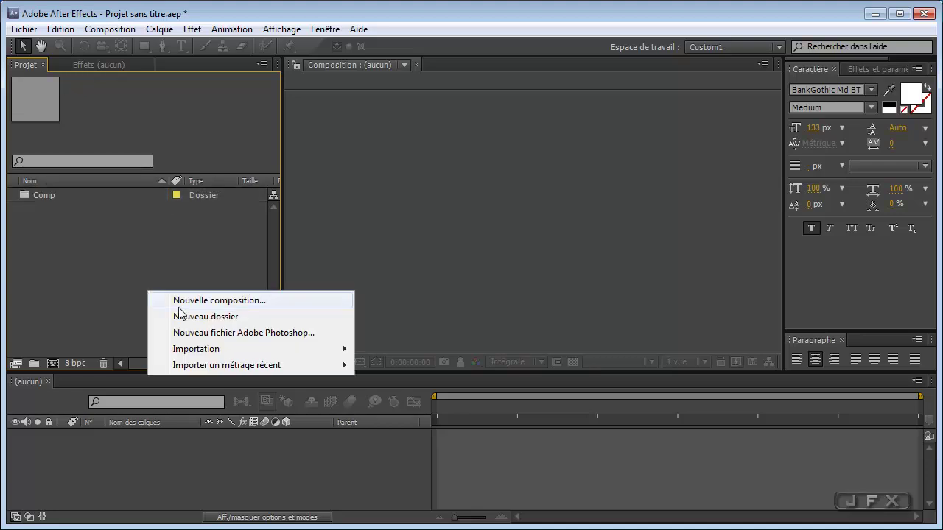
click(203, 318)
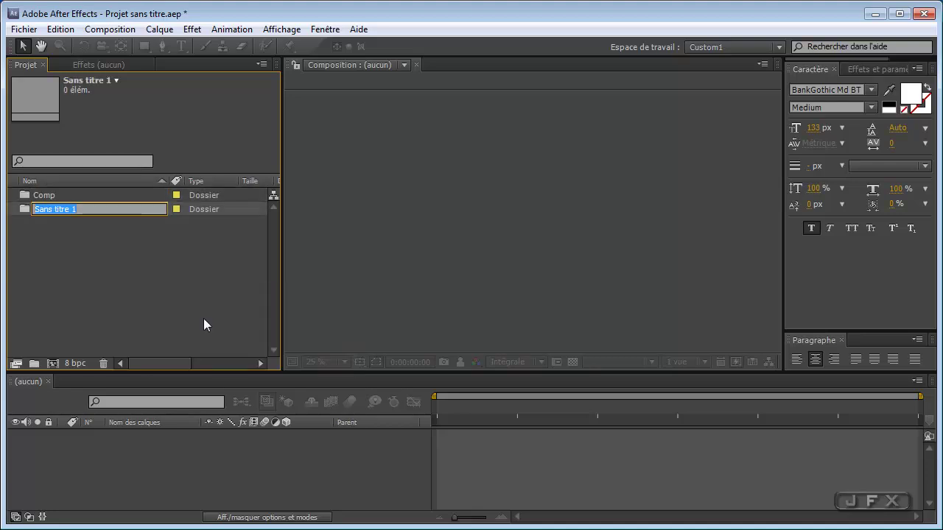
text(Textures)
key(Return)
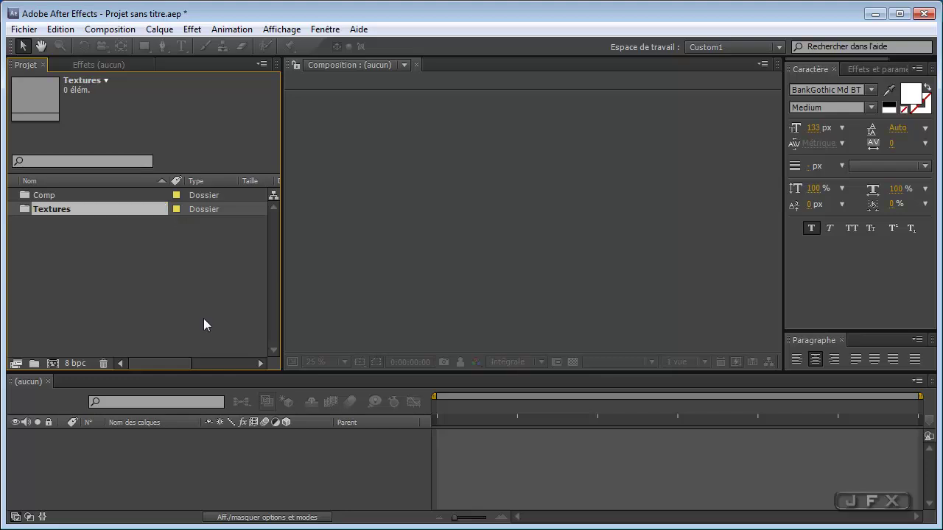
click(169, 303)
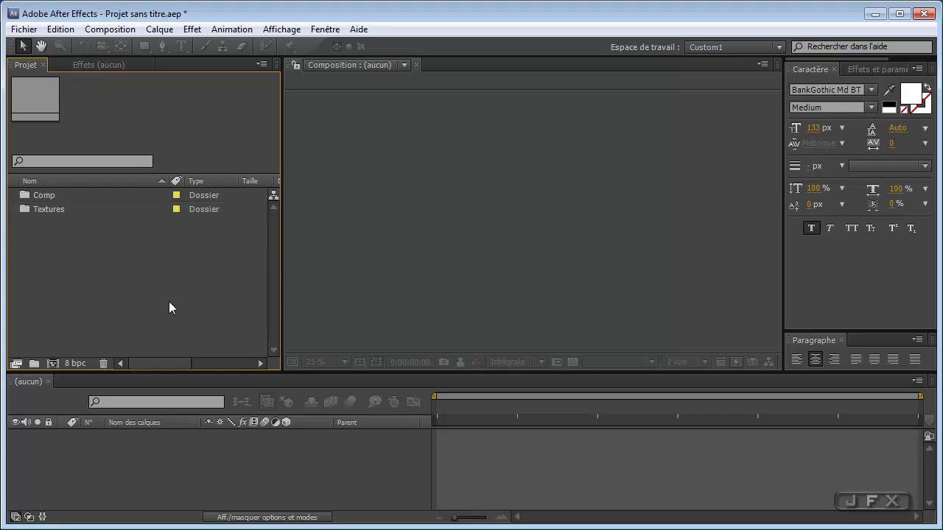
Step: Import Dark Metal Texture.jpg and Scratched Metal Texture.jpg and move both into the Textures folder
double_click(132, 266)
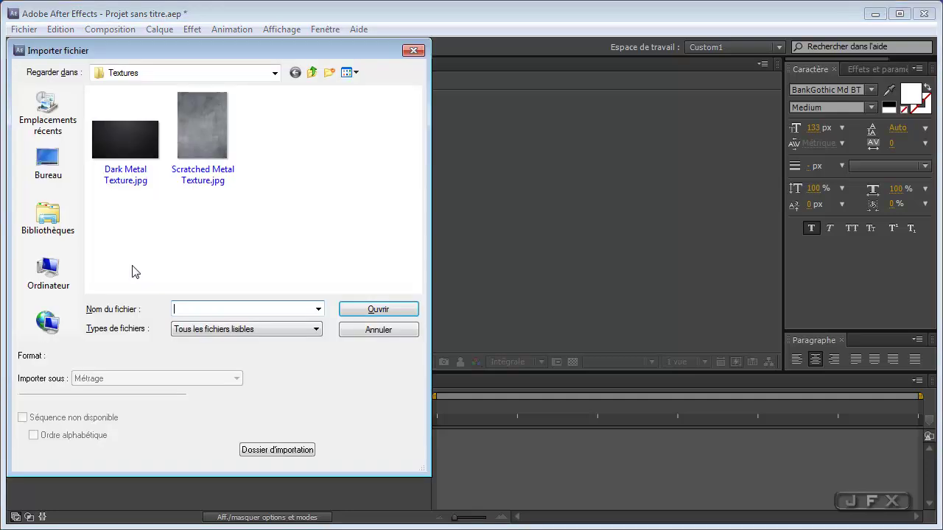
drag(291, 124, 98, 180)
click(349, 309)
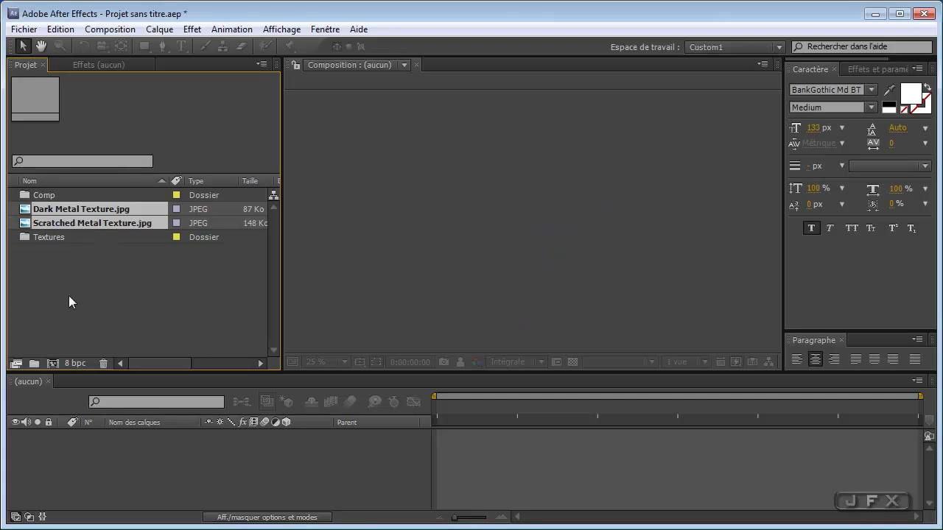
drag(62, 216, 48, 238)
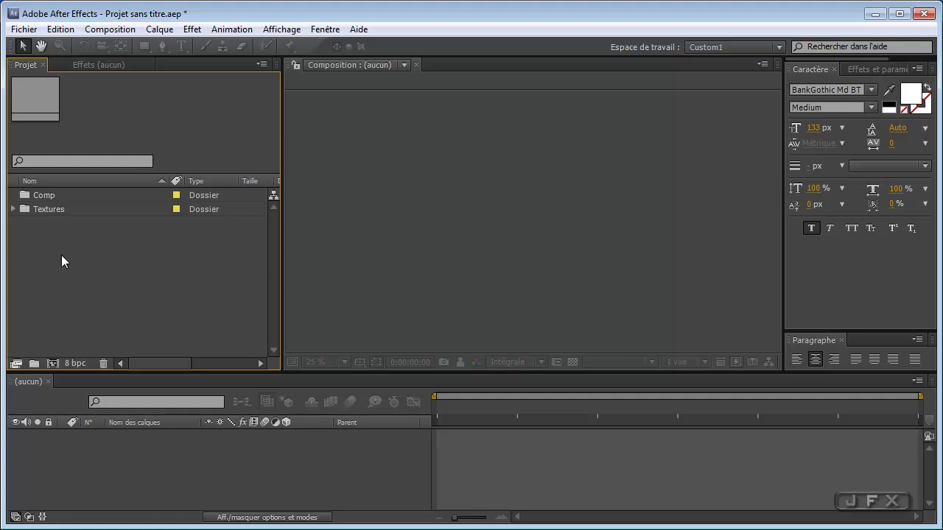
Step: Create a composition named Metal Shine with the HDV/HDTV 720 29,97 preset and a duration of 0;00;06;00
key(ctrl+n)
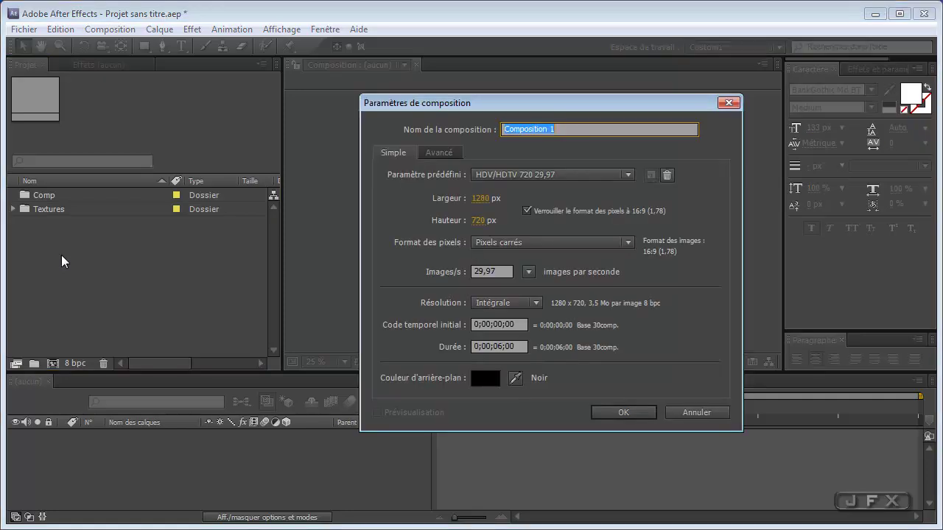
text(Metal)
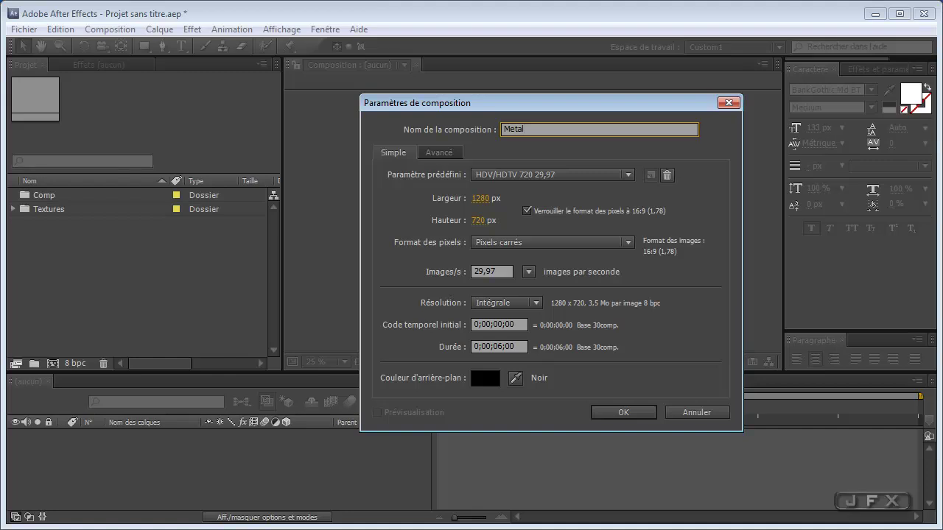
text( Shine)
click(598, 413)
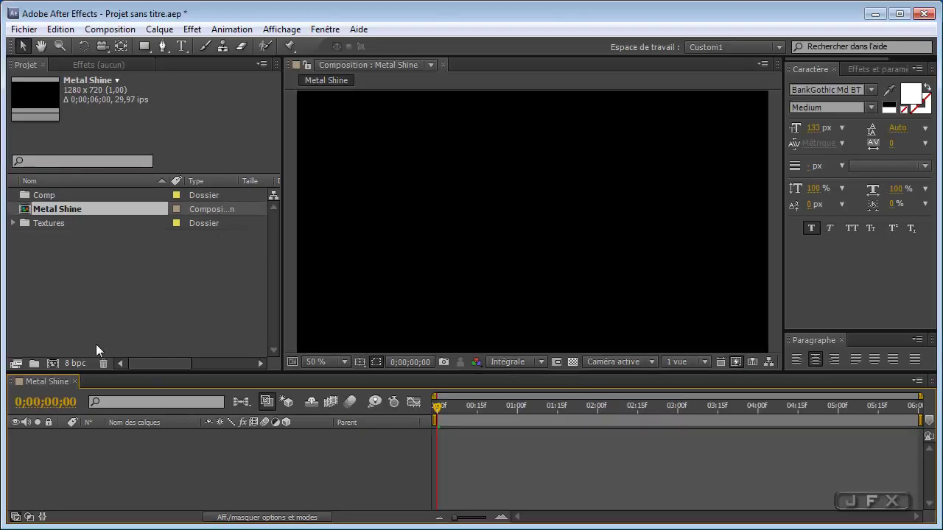
Step: Add Dark Metal Texture.jpg to the Metal Shine composition and rename its layer BG
click(13, 223)
click(89, 238)
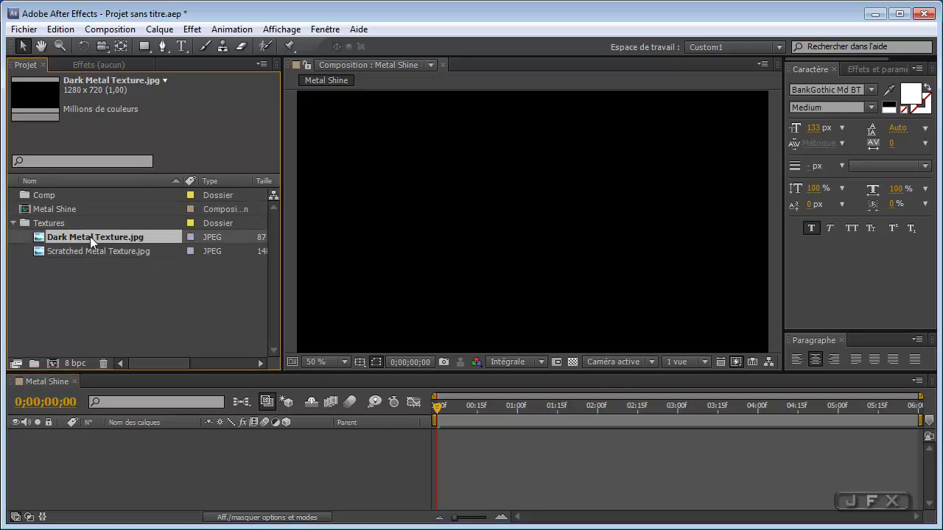
drag(118, 236, 116, 443)
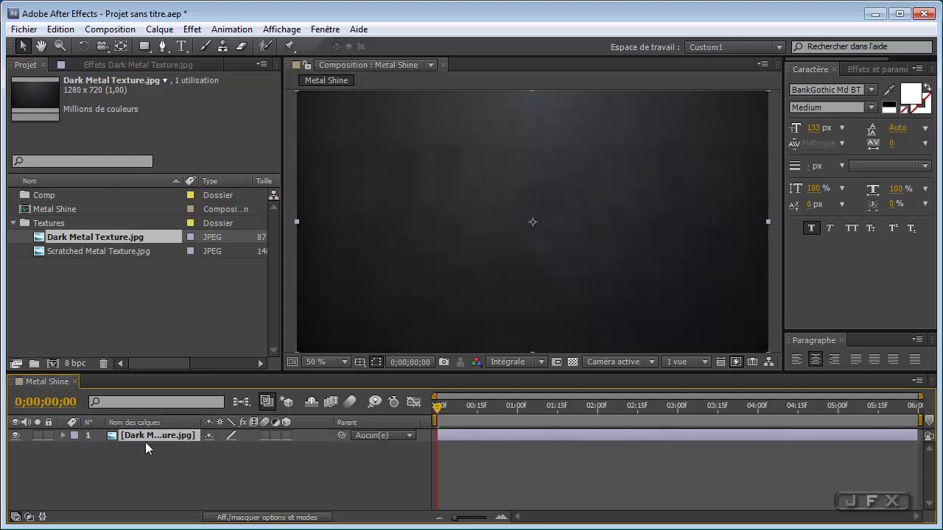
key(Return)
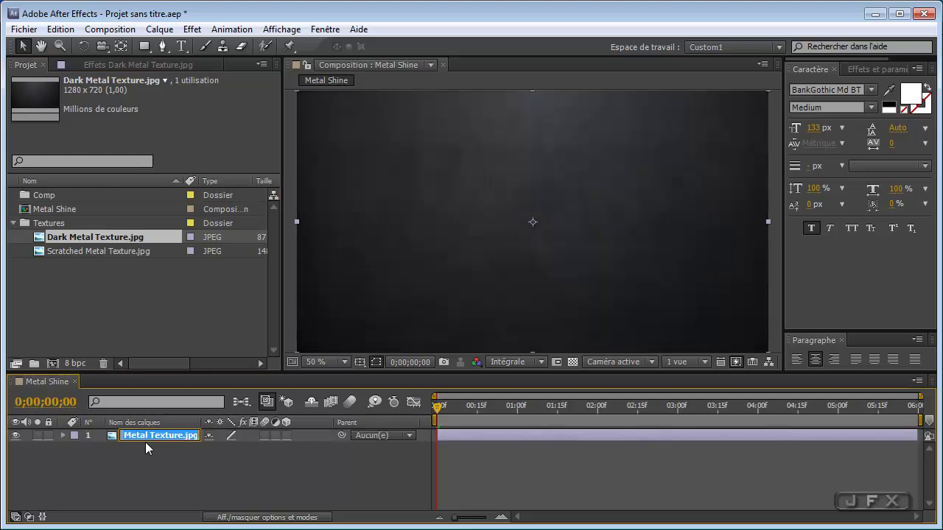
text(BG)
key(Return)
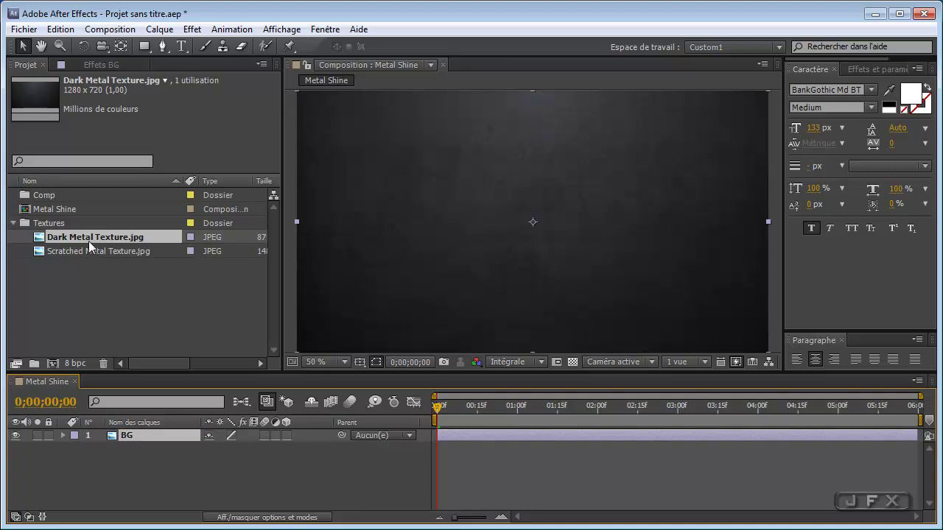
Step: Add Scratched Metal Texture.jpg above the BG layer and set its rotation to 90°
drag(77, 252, 104, 438)
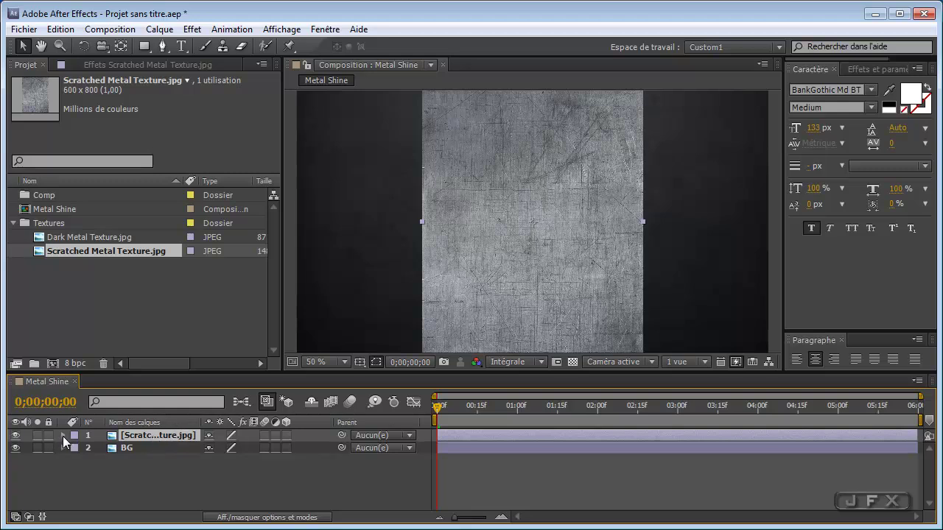
key(r)
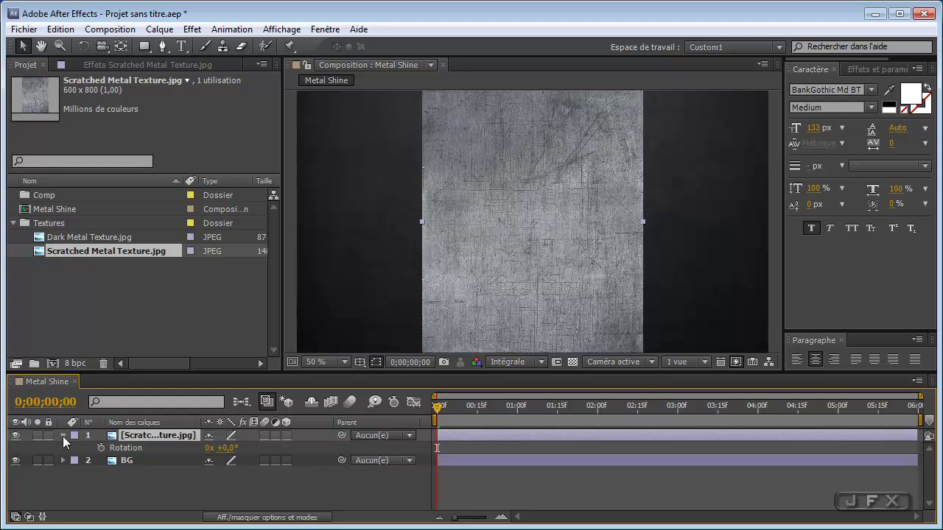
click(230, 450)
text(90)
key(Return)
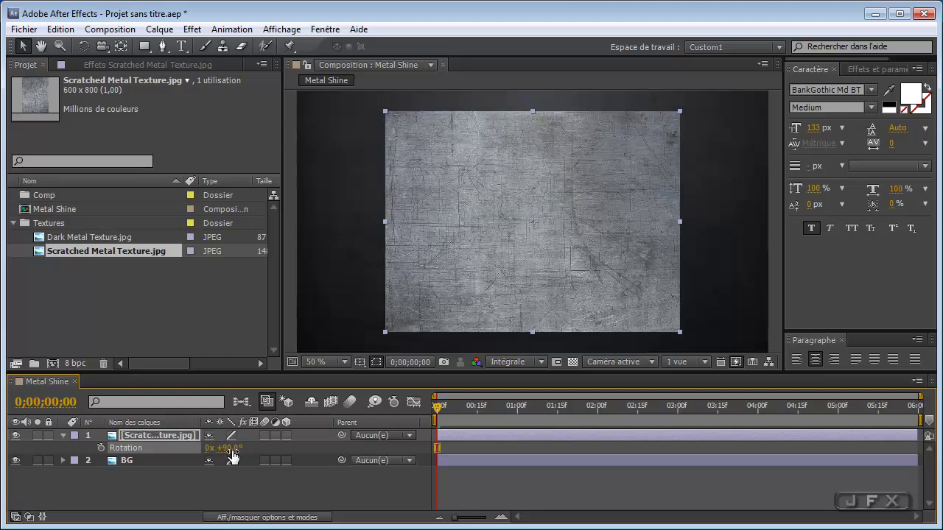
click(62, 436)
click(62, 436)
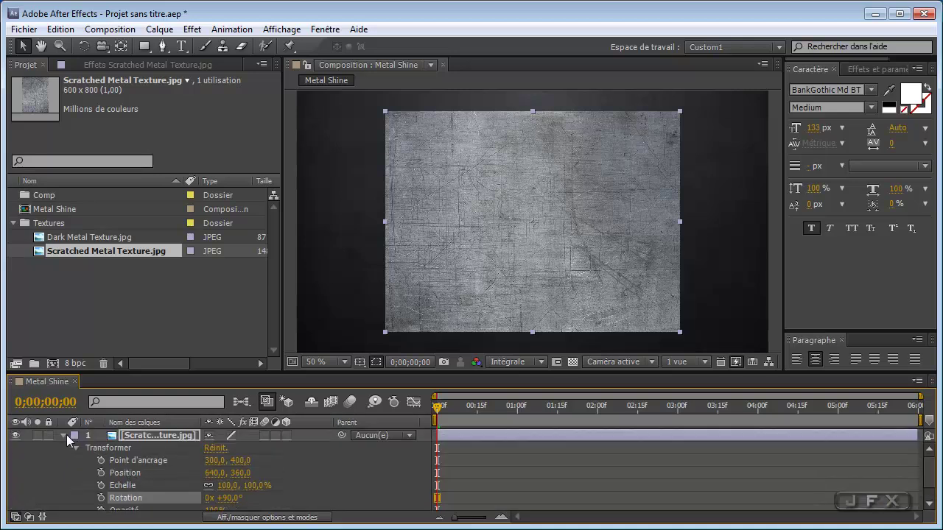
click(63, 435)
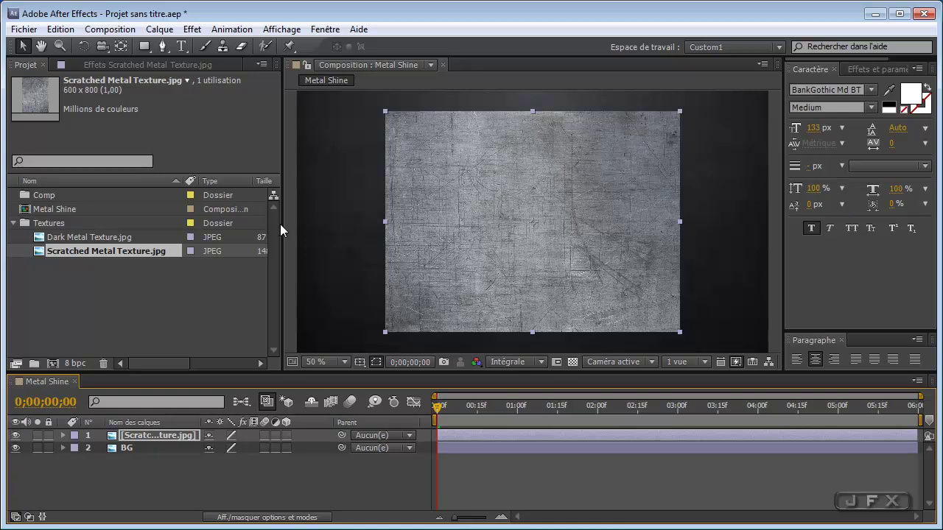
Step: Add a text layer reading JamesFx in BankGothic Md BT Medium above the scratched metal texture
key(ctrl+t)
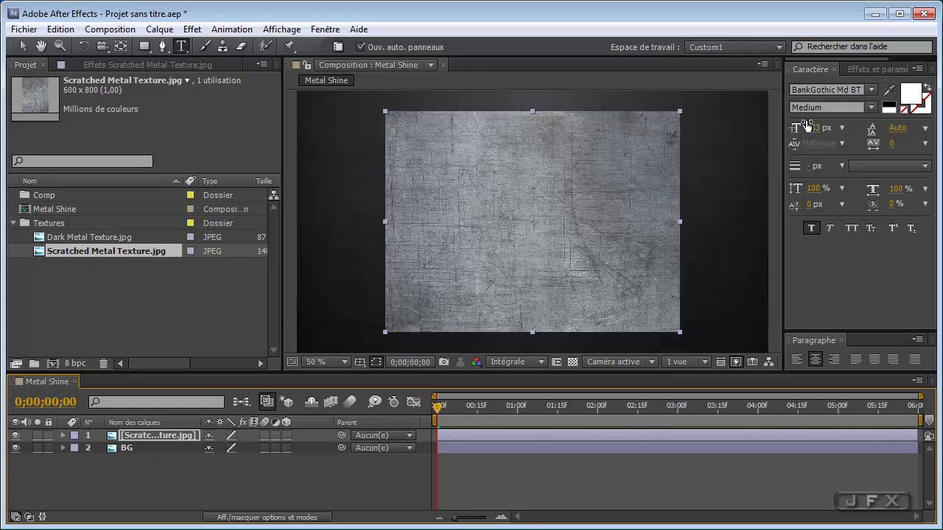
click(815, 91)
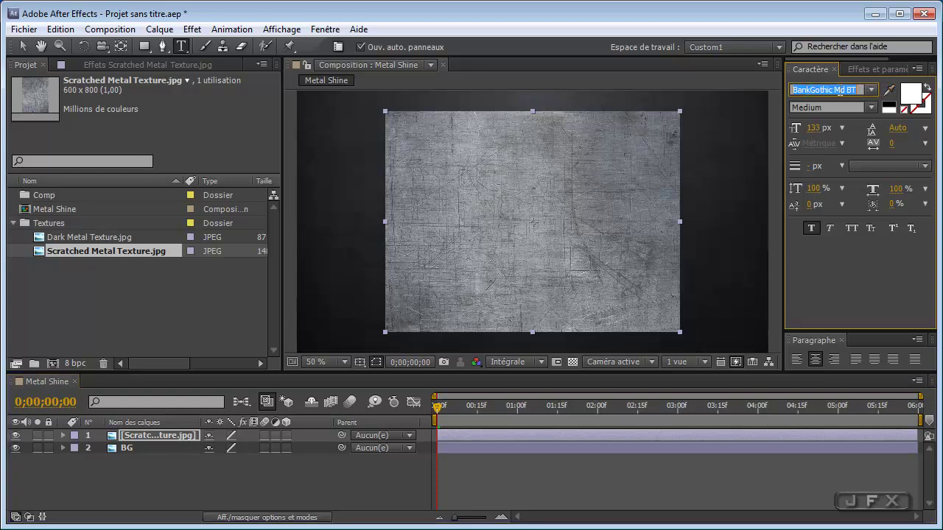
click(465, 201)
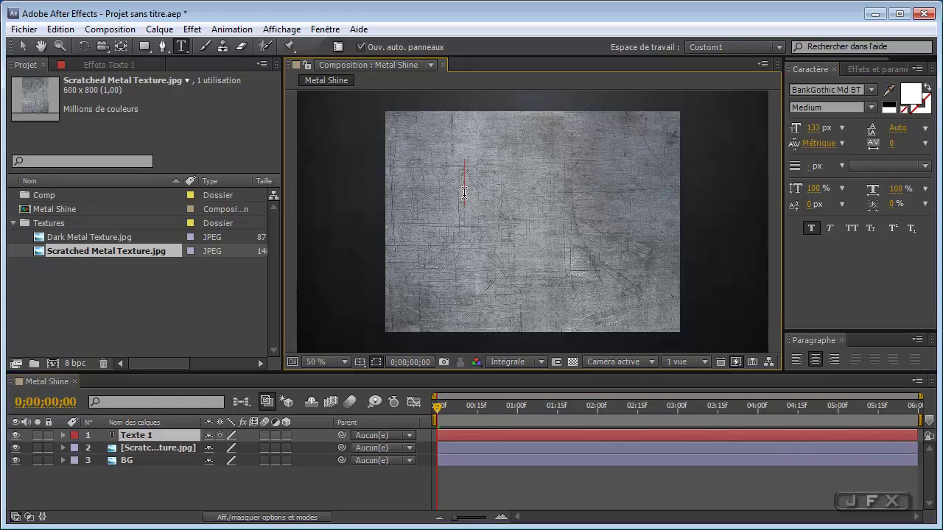
text(JAMES)
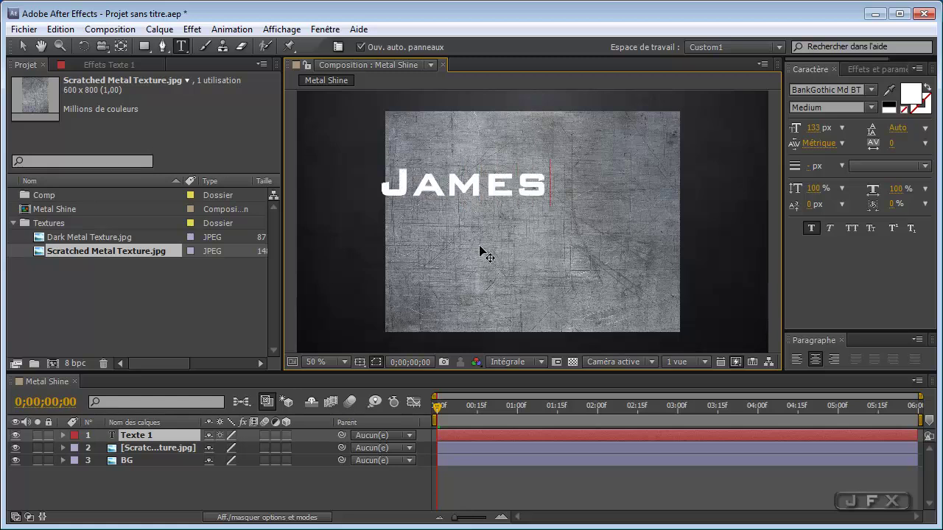
text(Fx)
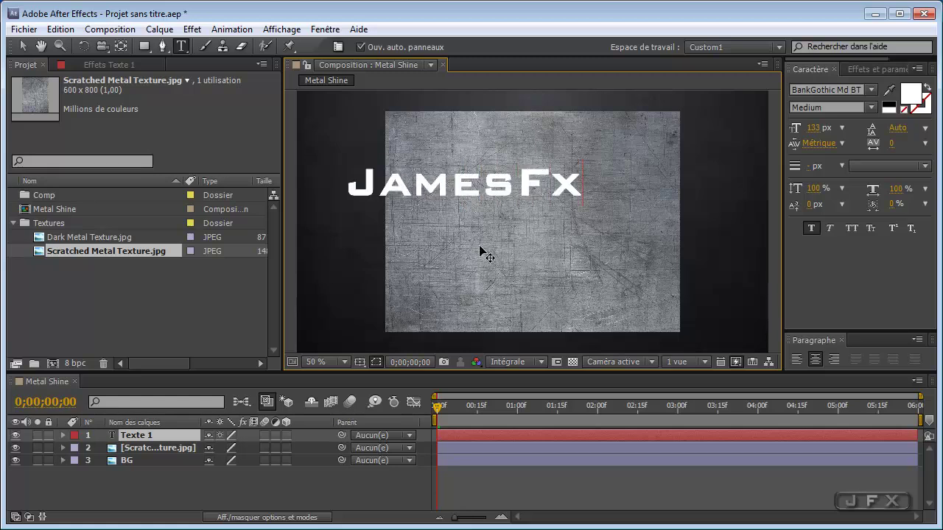
Step: Display the title/action safe guides and centre the JamesFx text on the middle of the frame
click(359, 362)
click(378, 381)
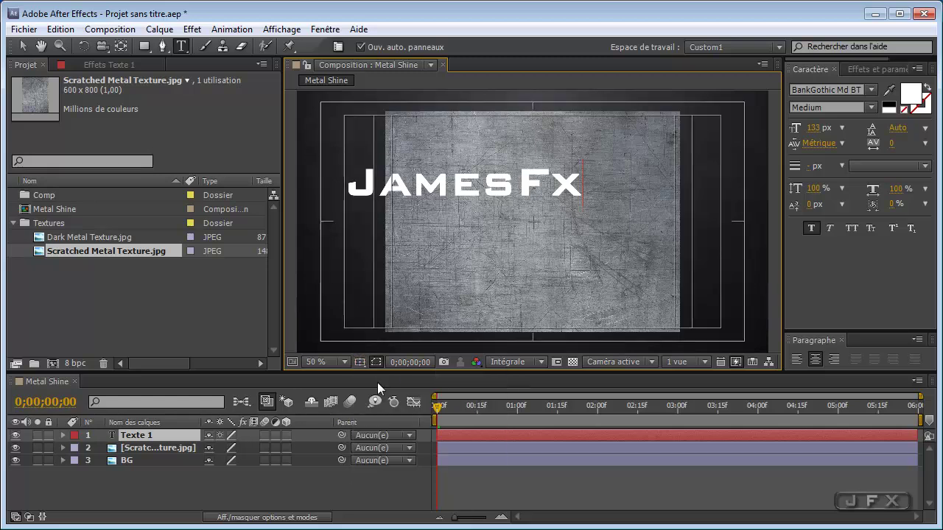
click(498, 501)
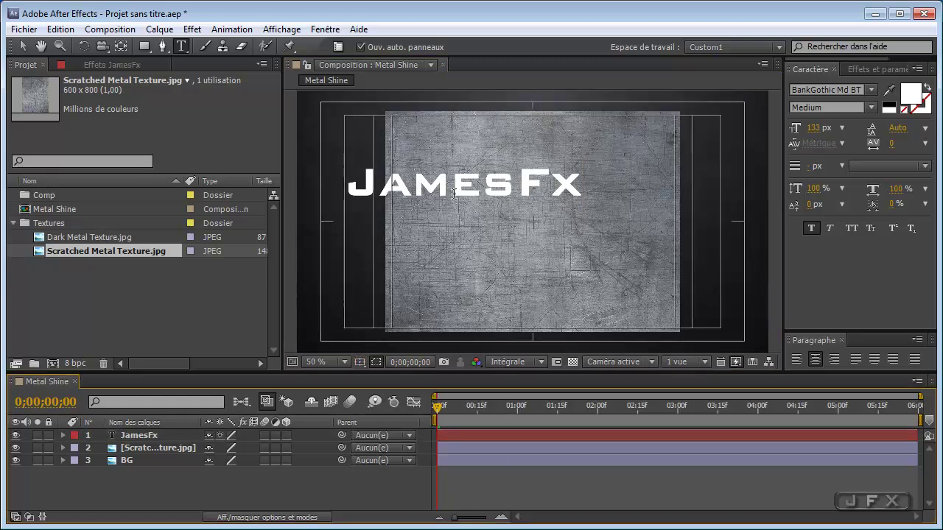
key(v)
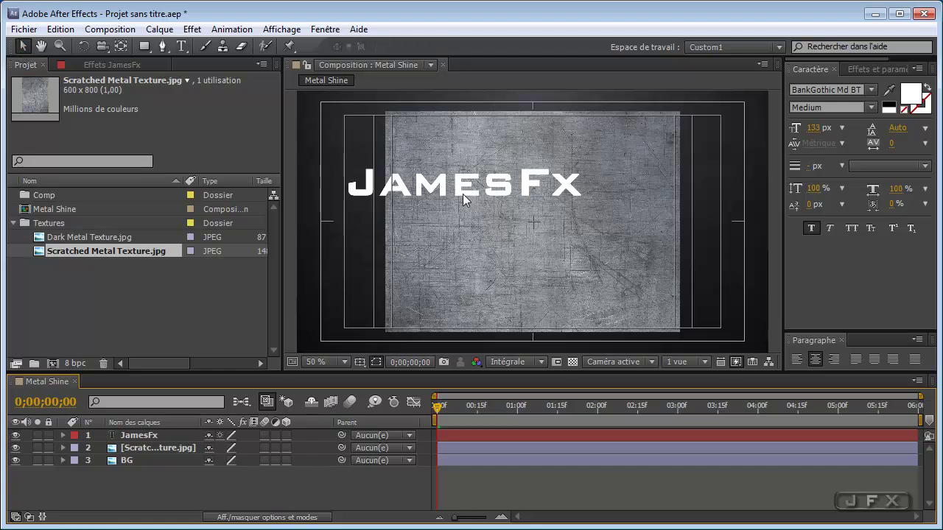
drag(463, 194, 508, 227)
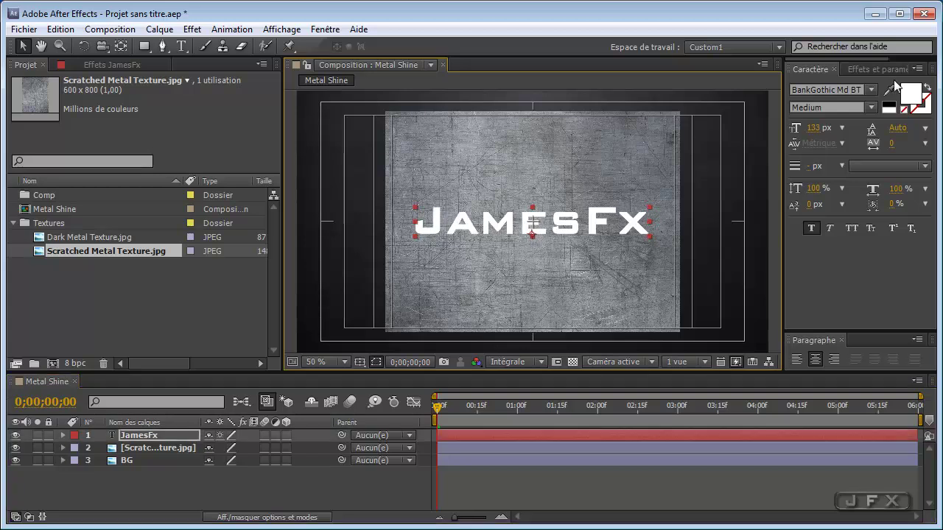
Step: Set the JamesFx text size to 148 px and recentre it in the frame, finishing with the title/action safe guides hidden
click(816, 130)
drag(822, 131, 829, 131)
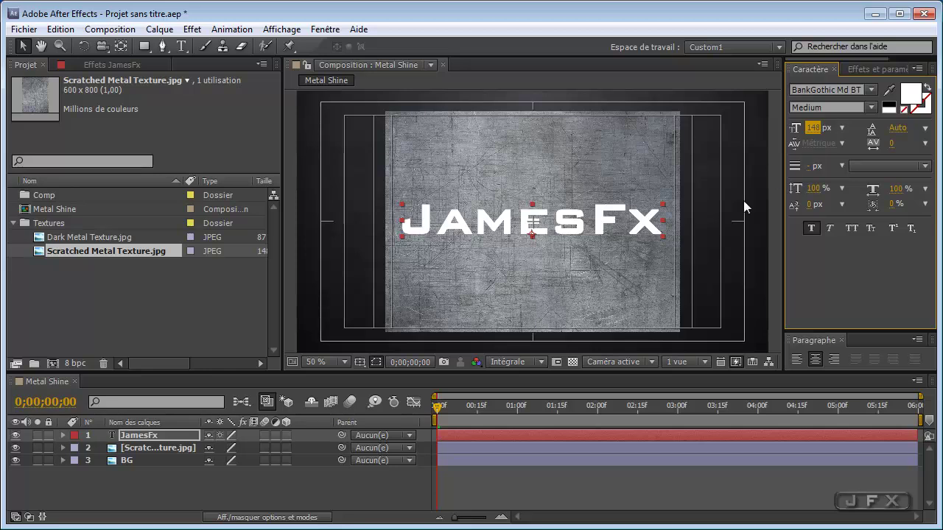
drag(506, 223, 507, 225)
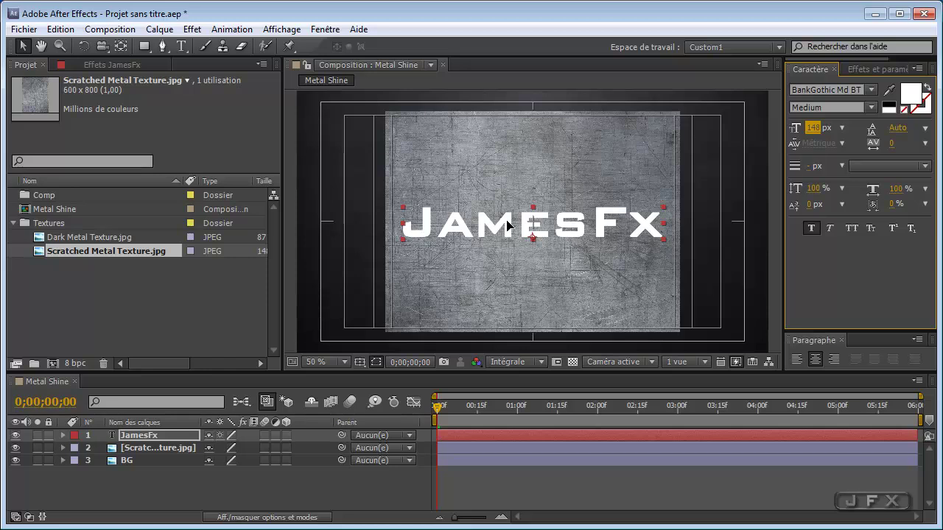
key(Up)
key(Up)
click(507, 223)
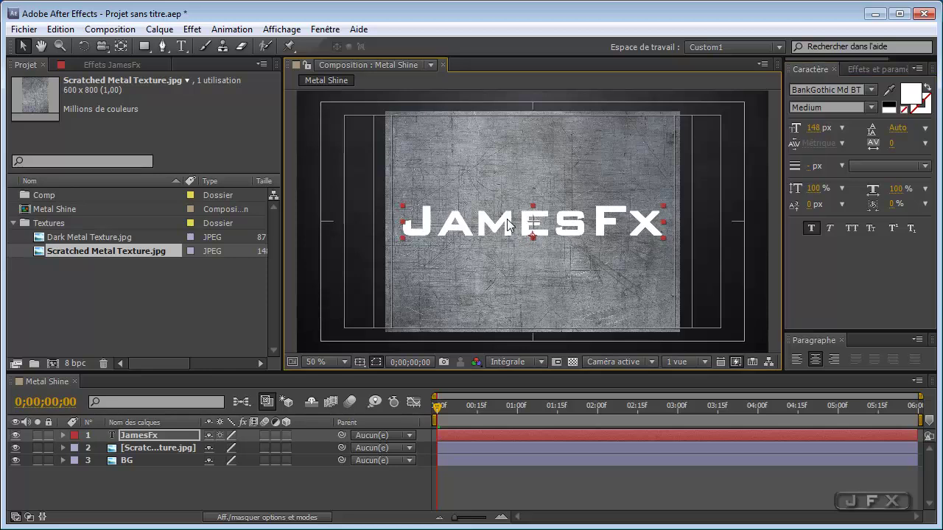
click(364, 365)
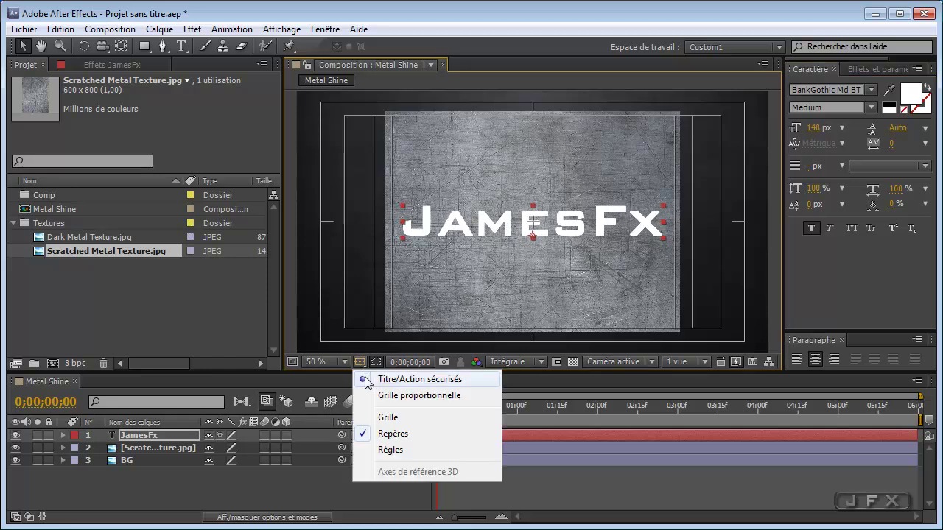
click(365, 375)
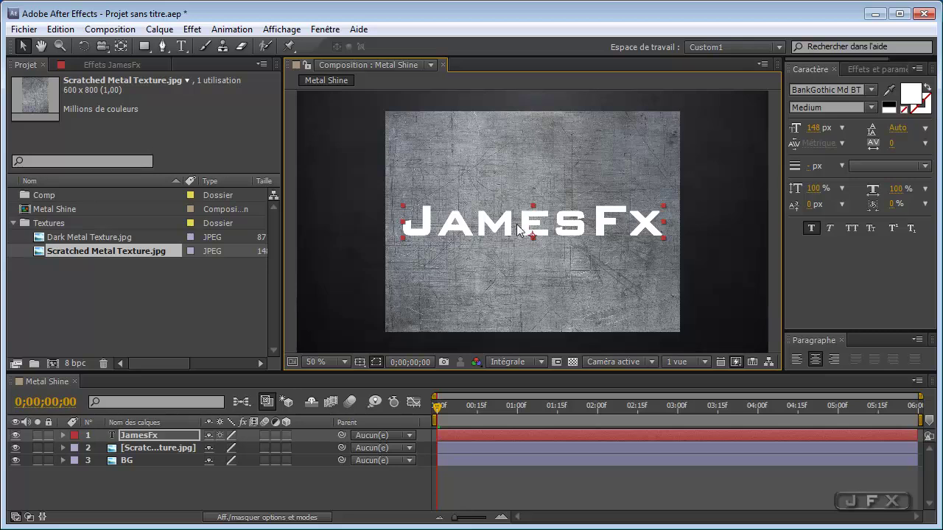
Step: Set the track matte of the Scratched Metal Texture layer to Luminance JamesFx
click(146, 449)
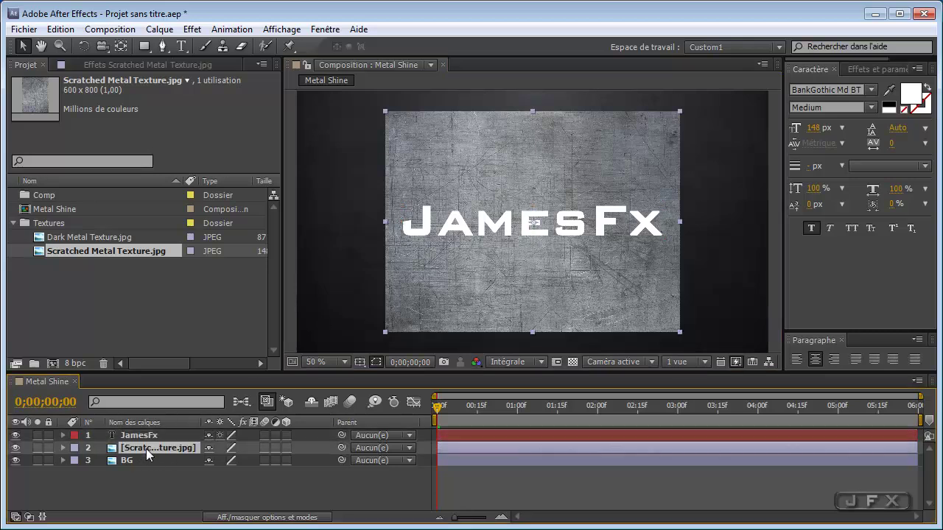
click(286, 518)
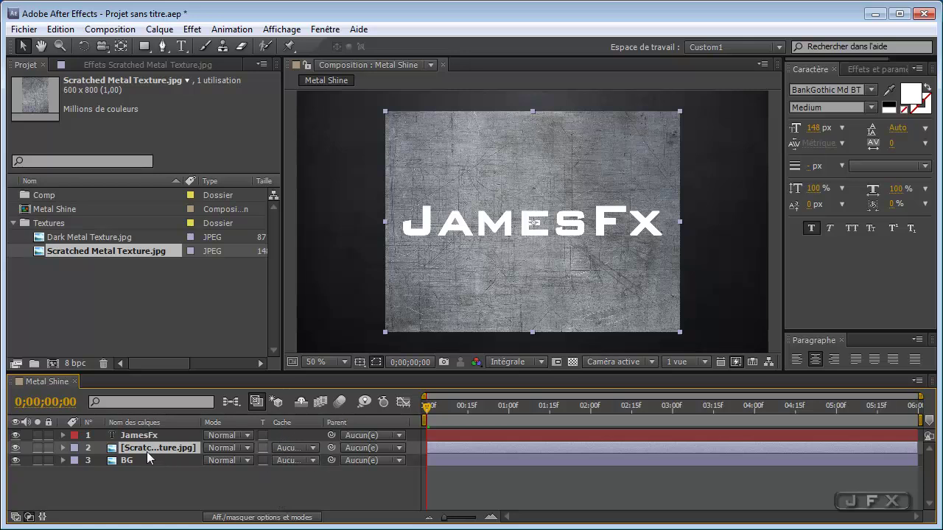
click(312, 449)
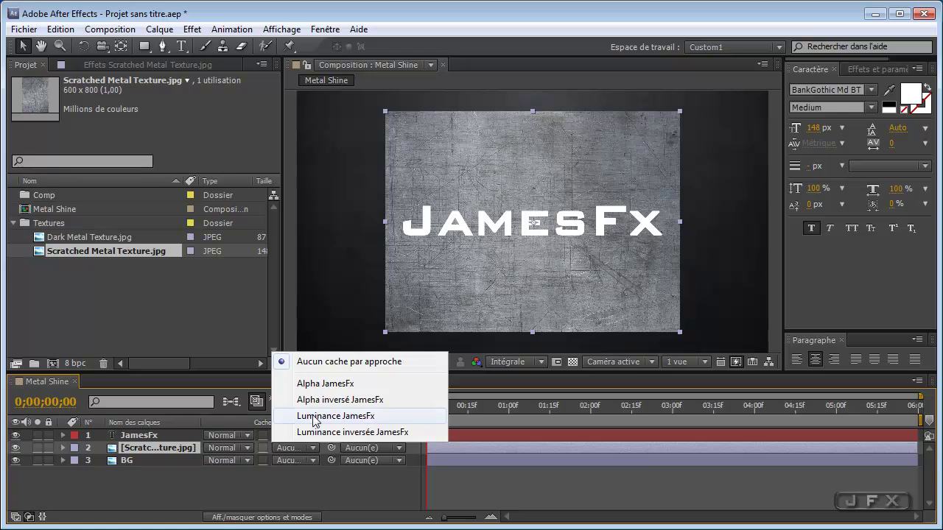
click(314, 416)
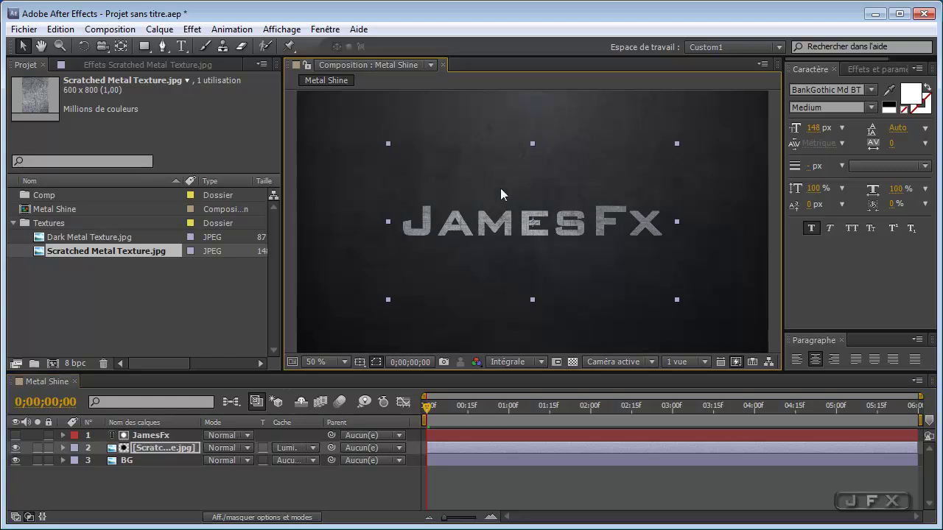
Step: Reduce the Scratched Metal Texture layer's height to a band just around the text and nudge it slightly up and left
key(period)
key(comma)
drag(389, 144, 395, 181)
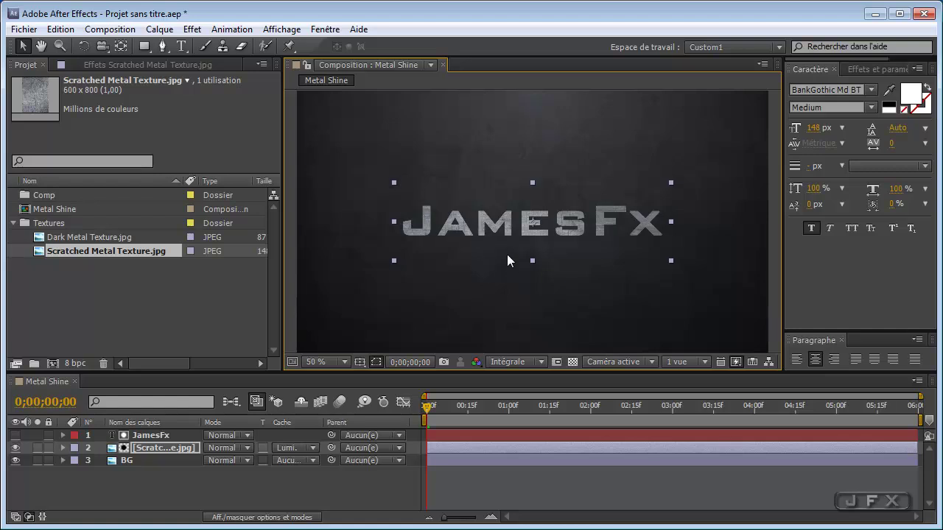
drag(508, 259, 503, 256)
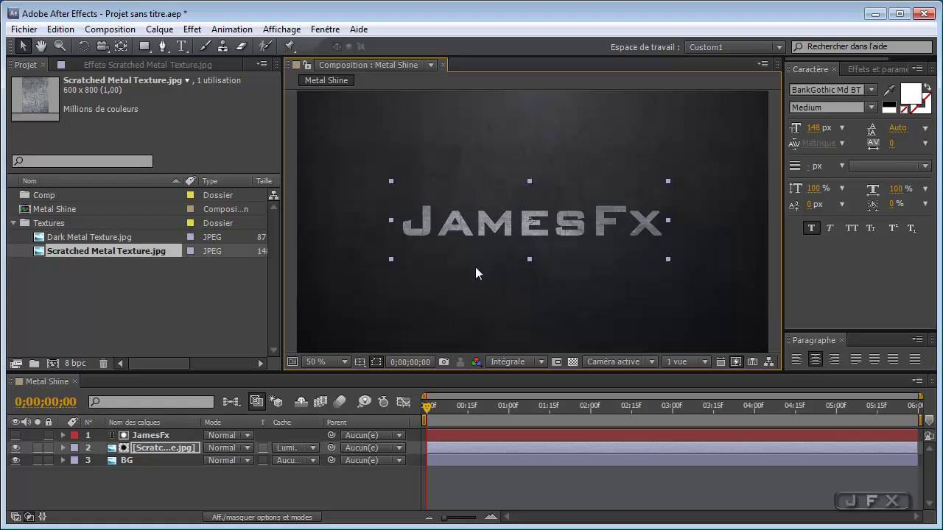
click(157, 437)
shift+click(156, 448)
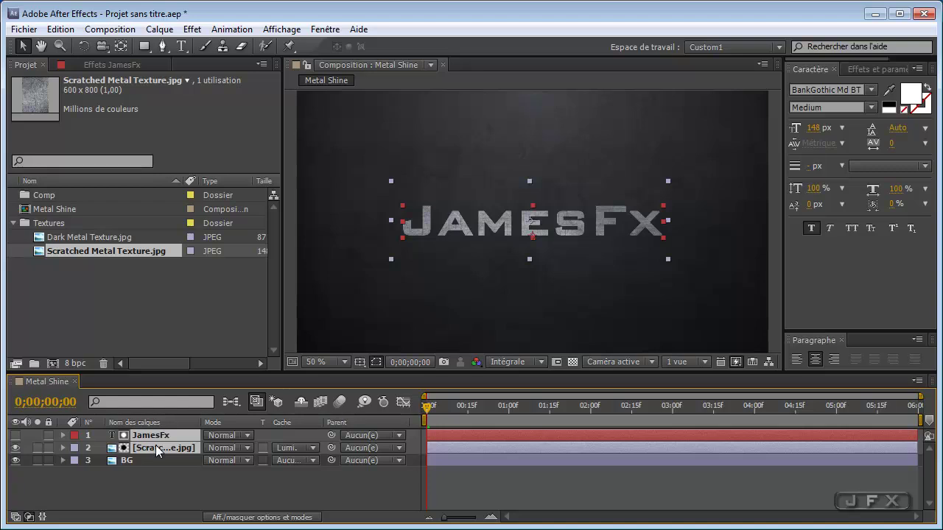
click(159, 29)
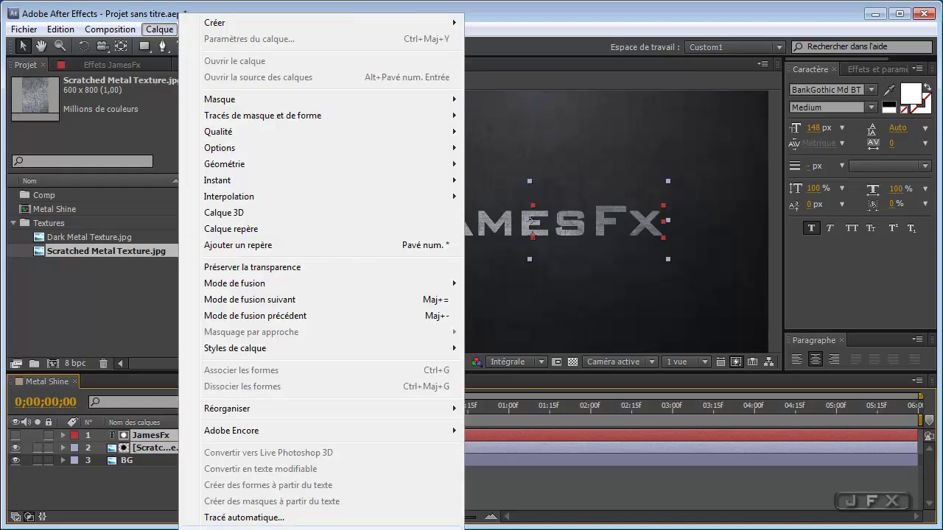
click(126, 497)
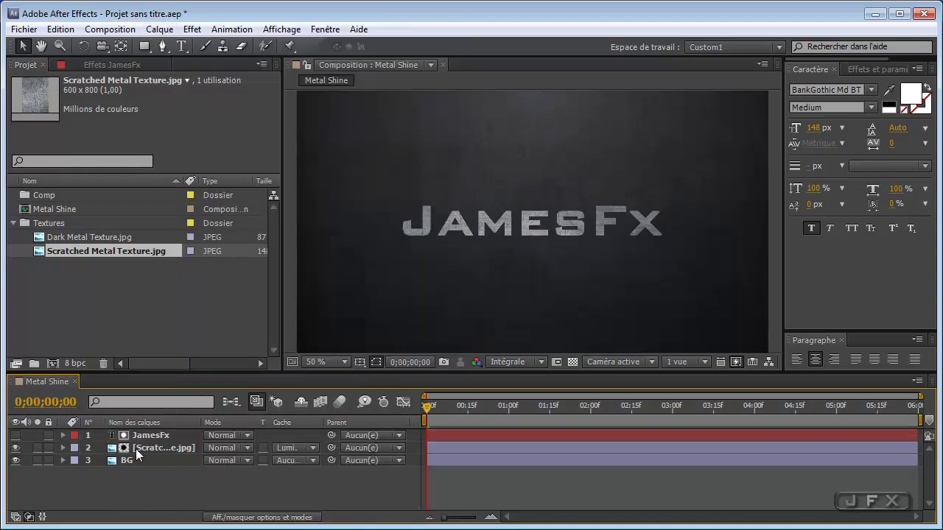
Step: Precompose the JamesFx and Scratched Metal Texture layers as Text, moving all attributes and opening the new composition
click(142, 438)
click(144, 448)
shift+click(145, 437)
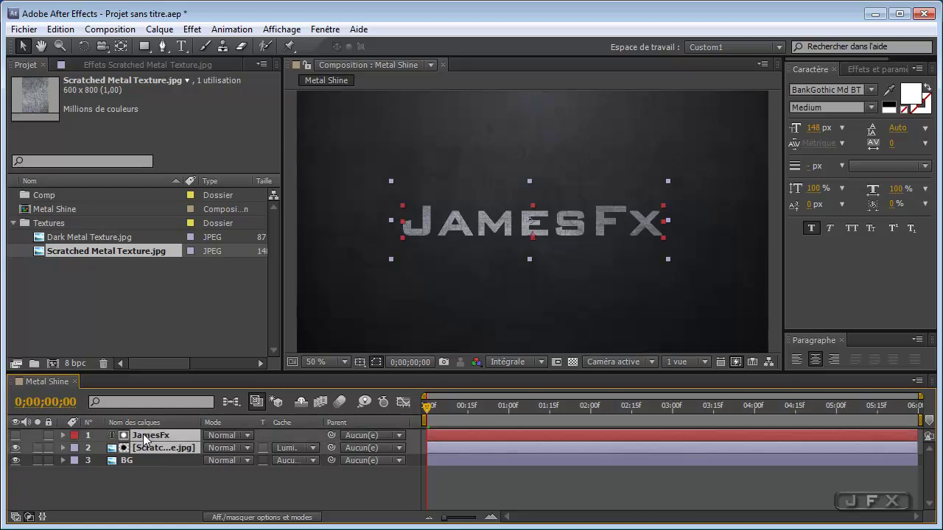
key(ctrl+shift+c)
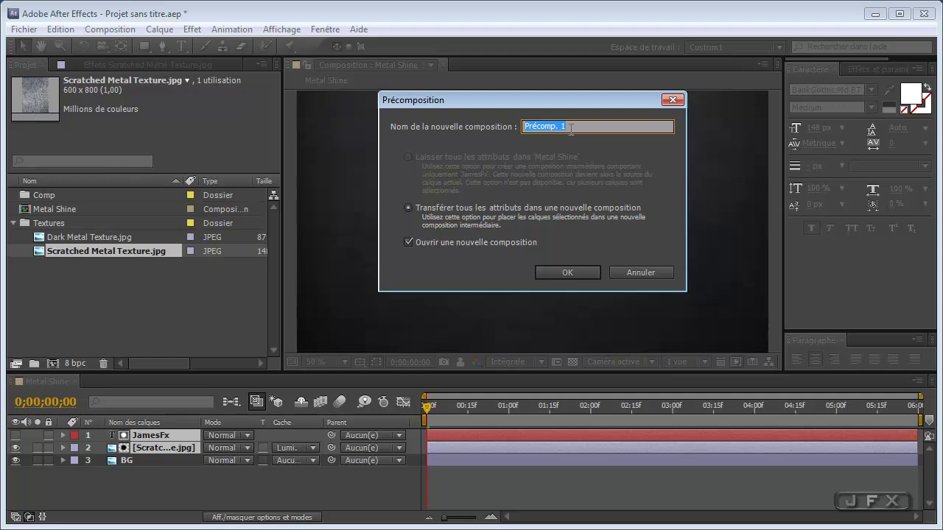
text(Text)
click(566, 273)
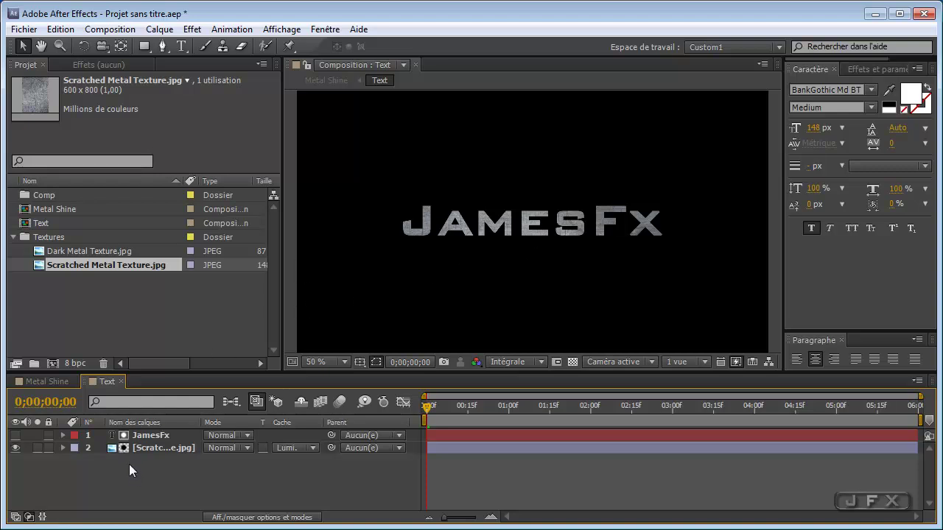
Step: Find the Courbes effect and apply it to the Scratched Metal Texture layer in the Text composition
click(856, 75)
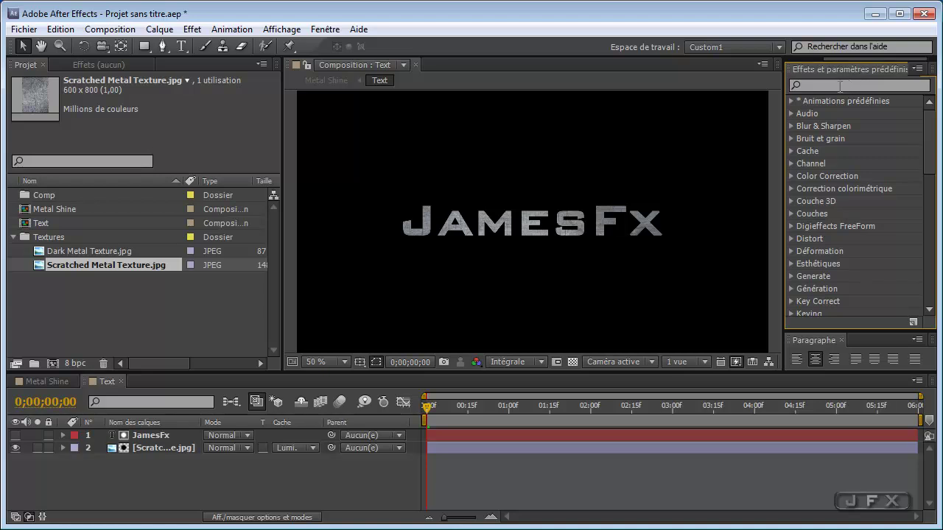
click(81, 65)
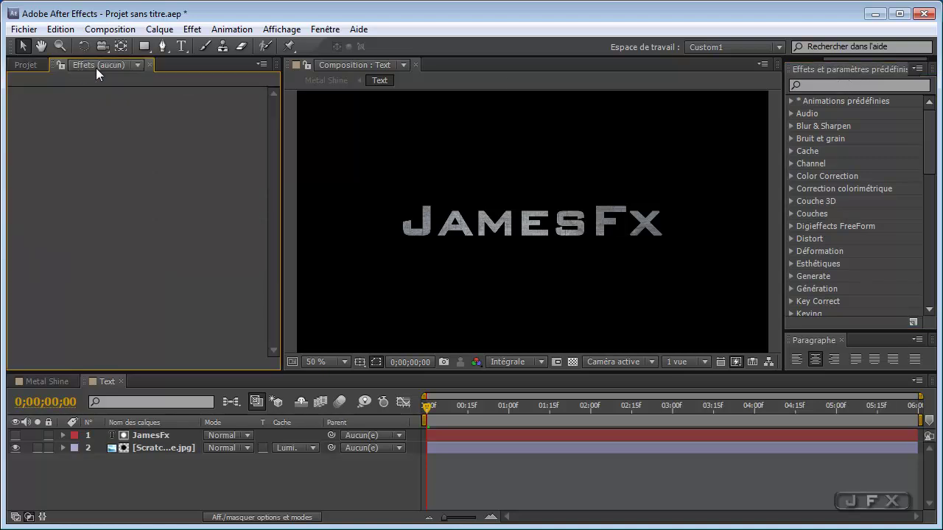
click(868, 86)
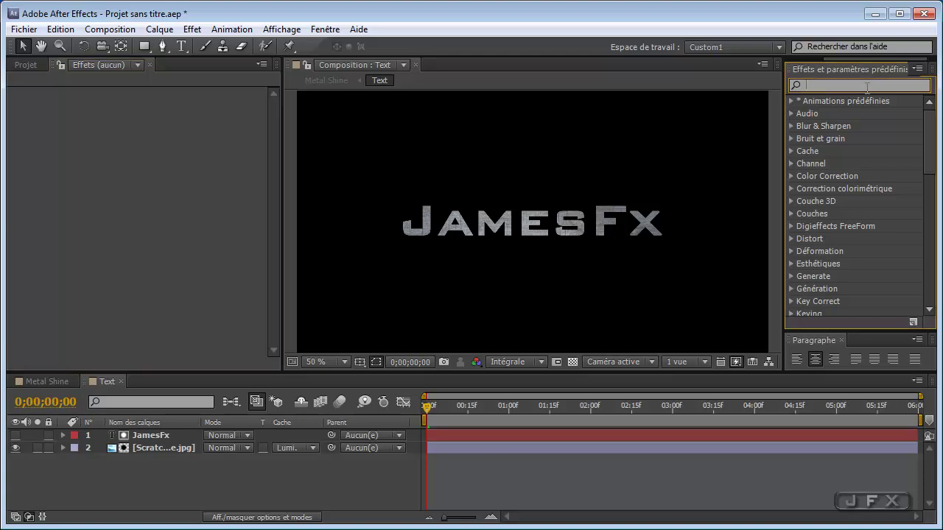
text(cour)
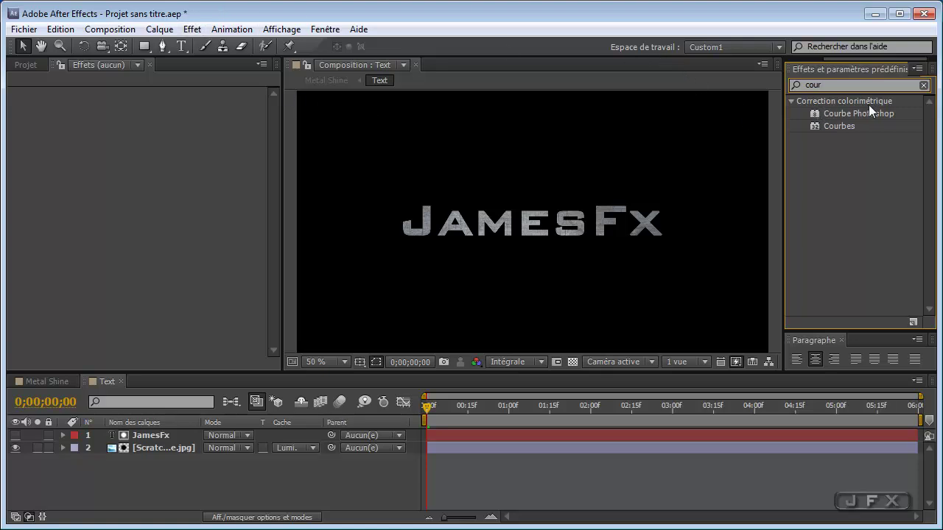
click(828, 126)
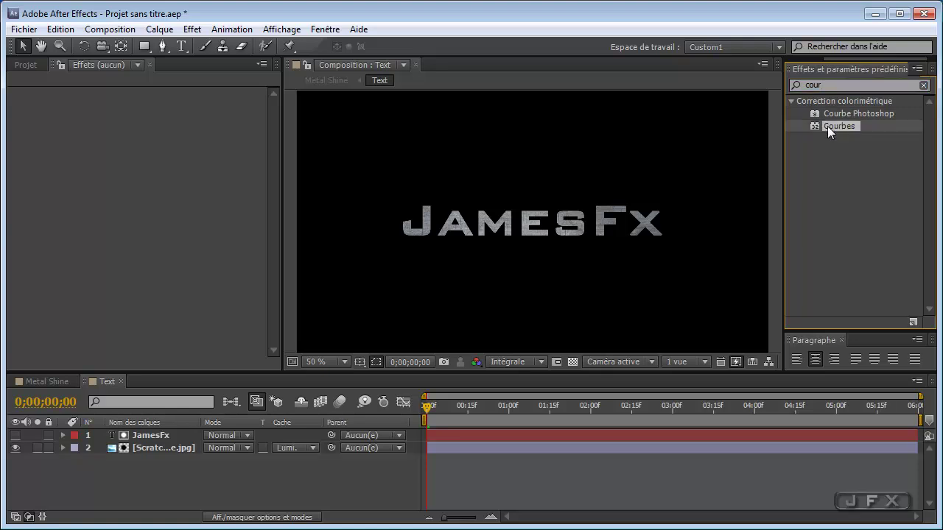
click(155, 450)
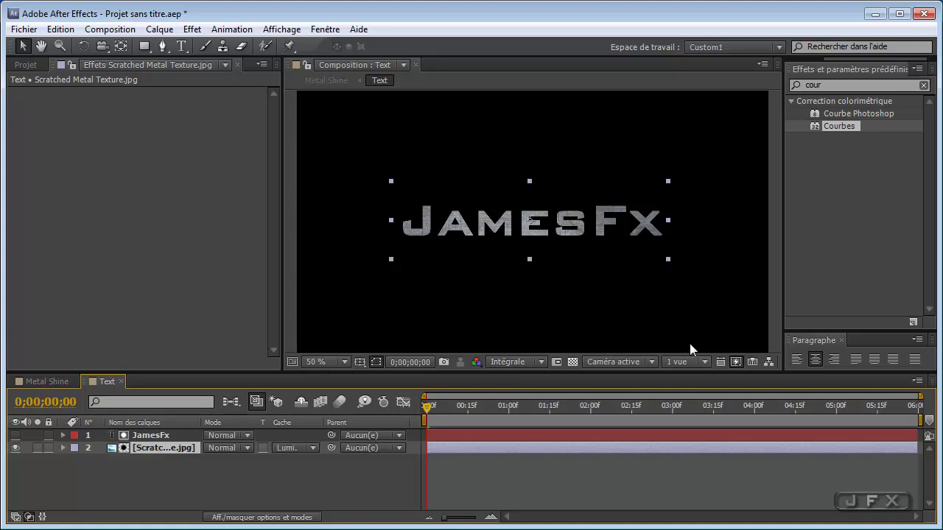
double_click(831, 126)
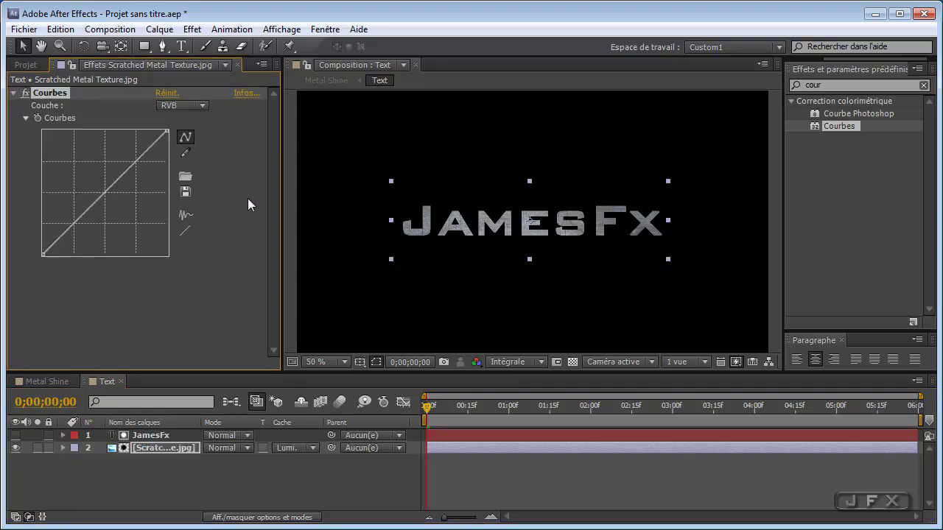
Step: Shape the RVB curve of the Courbes effect into an S, lowering the shadows and raising the highlights to increase the texture's contrast
scroll(419, 217, up, 1)
scroll(419, 217, down, 1)
drag(73, 226, 80, 243)
drag(142, 172, 117, 166)
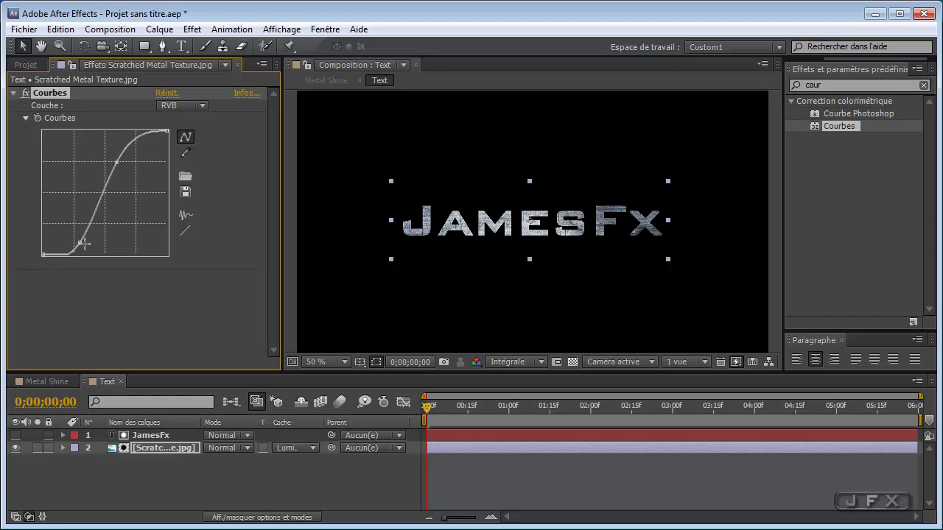
mouse_move(80, 244)
mouse_down()
mouse_move(81, 255)
mouse_move(80, 241)
mouse_up()
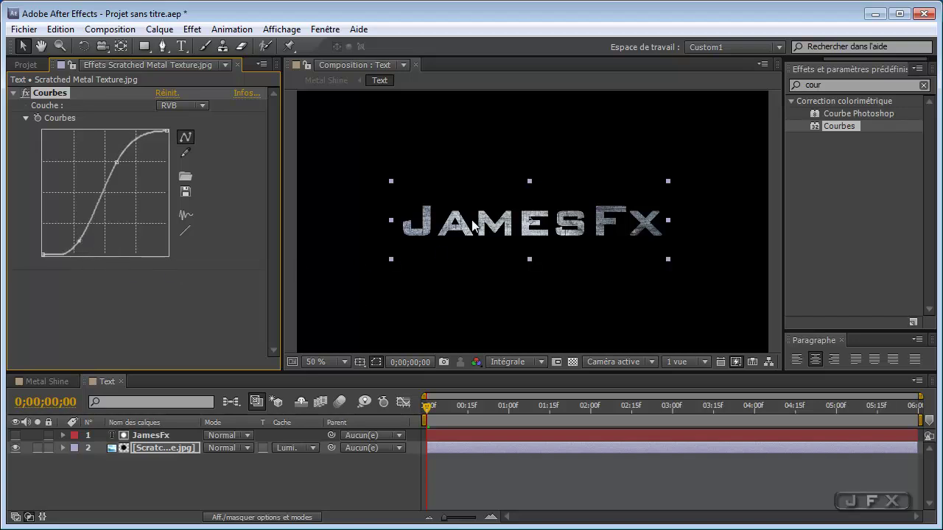
Step: Delete the Text precomposition layer from the Metal Shine composition, leaving only the BG layer
click(45, 380)
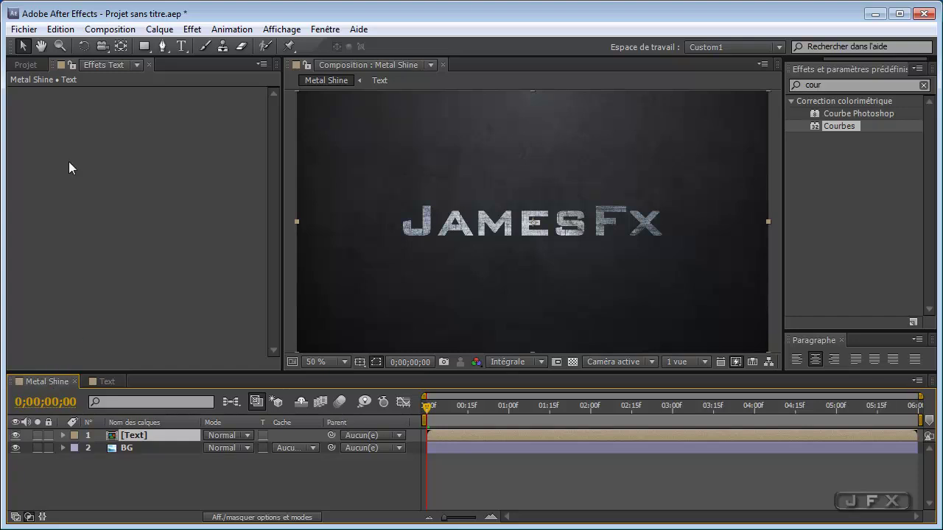
click(21, 66)
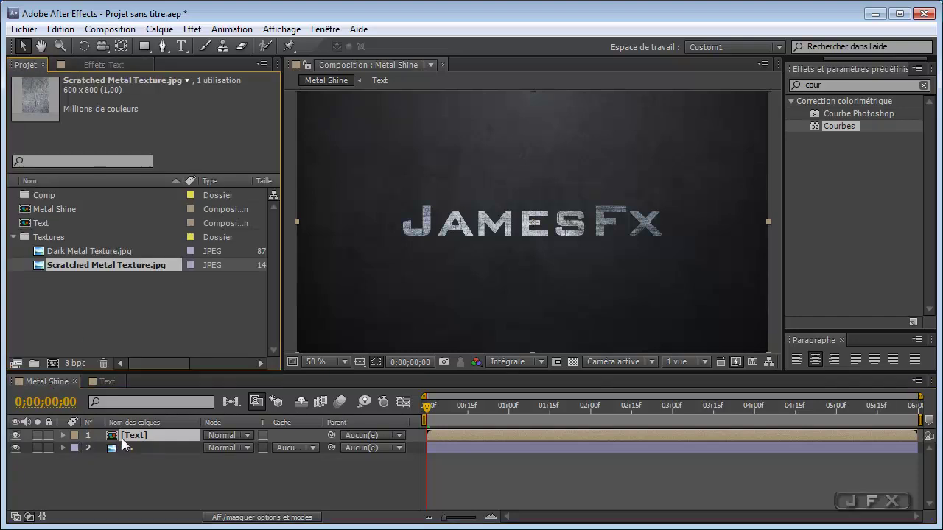
click(142, 437)
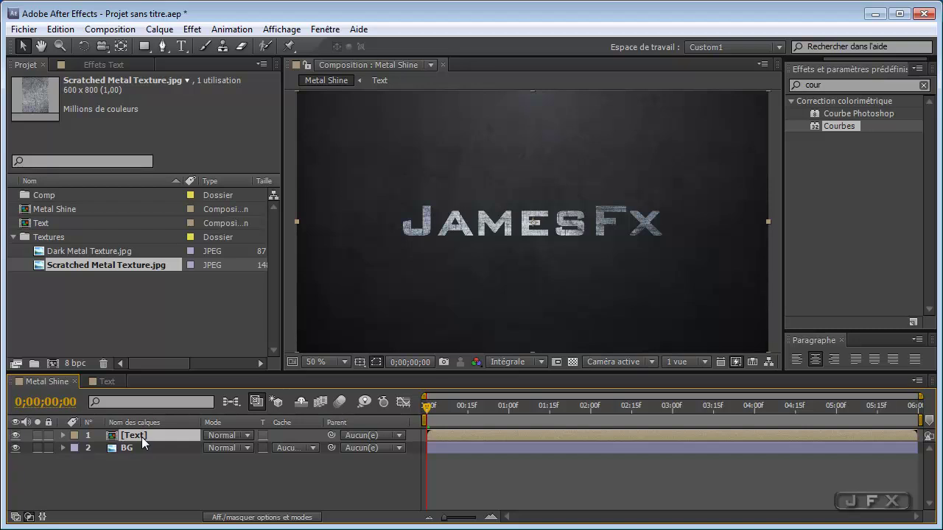
key(Delete)
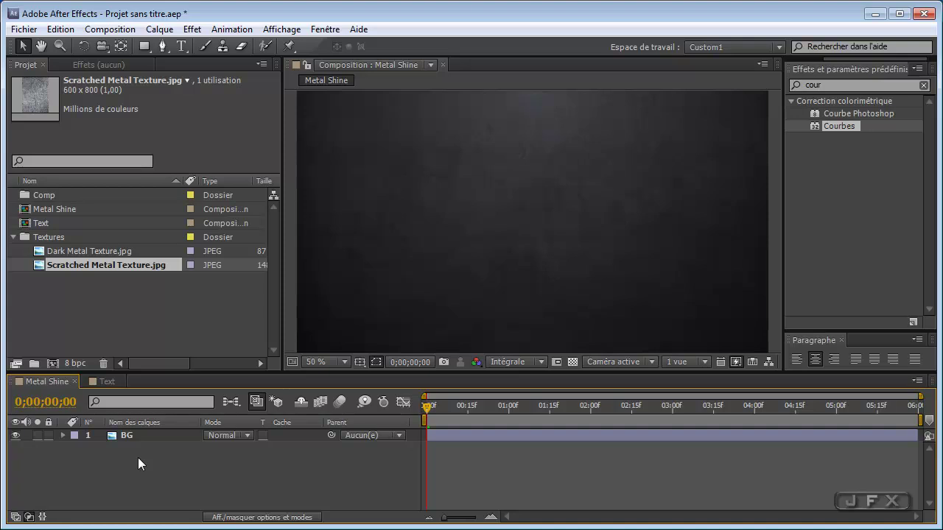
Step: Create a new 1280 x 720, 29.97 fps, six-second composition named Shine Effect
key(ctrl+n)
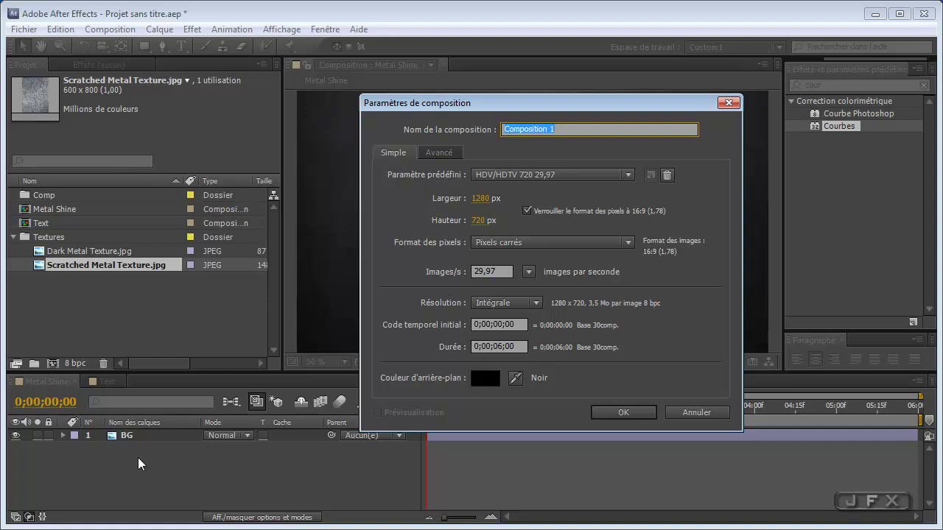
text(Shine Effetct)
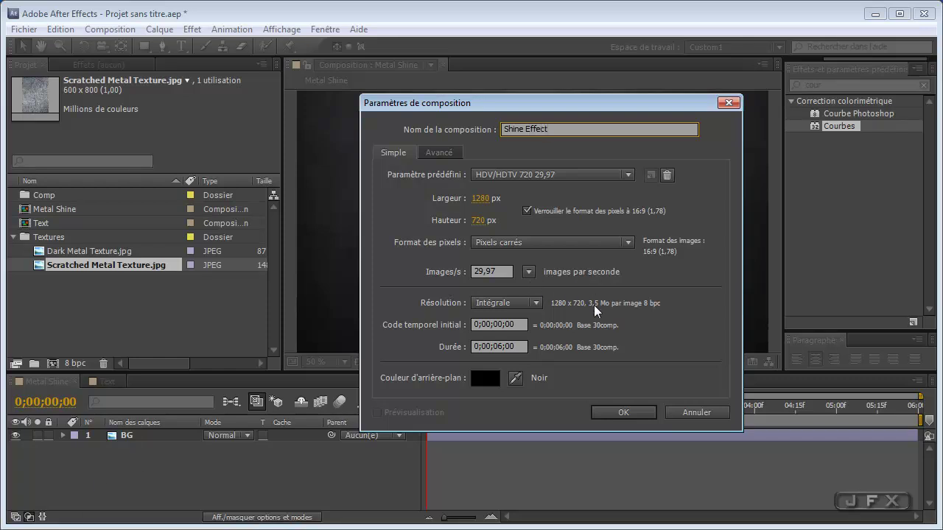
click(614, 413)
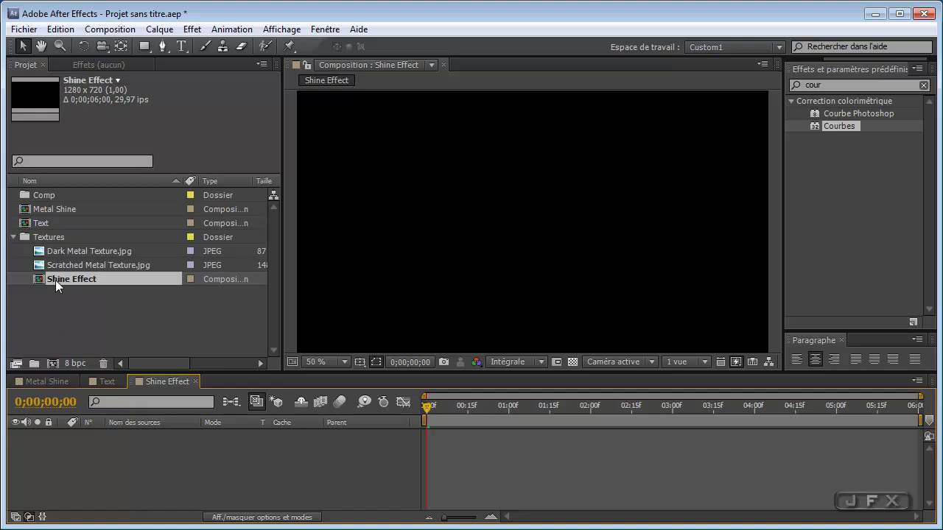
Step: Move the Shine Effect, Metal Shine and Text compositions into the Comp folder and expand that folder
drag(55, 280, 51, 199)
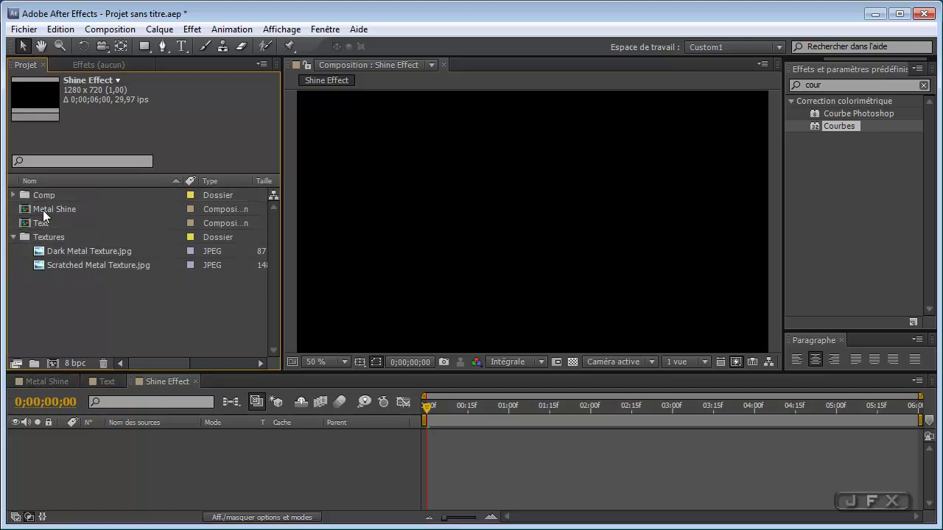
click(44, 213)
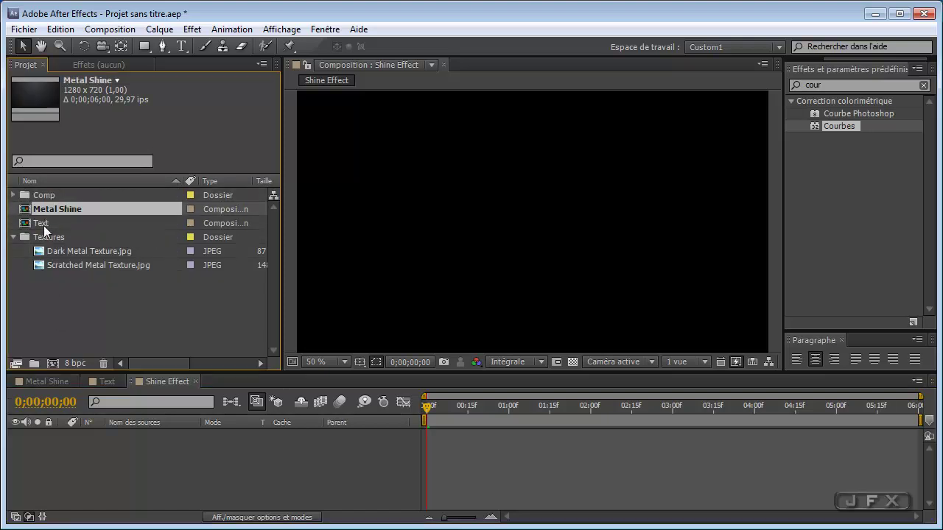
shift+click(44, 225)
drag(47, 211, 48, 200)
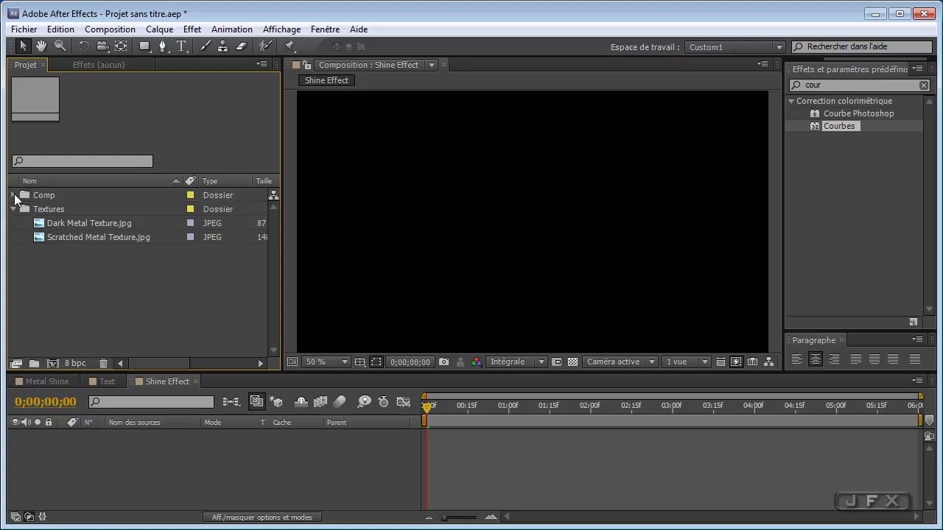
click(13, 195)
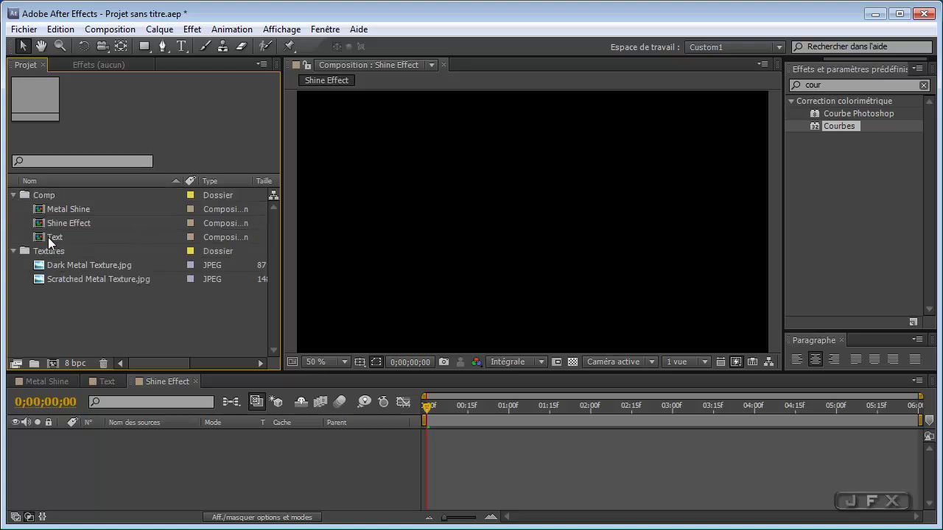
Step: Place the Text composition as a layer in the Shine Effect composition and close the Text composition's timeline
click(58, 237)
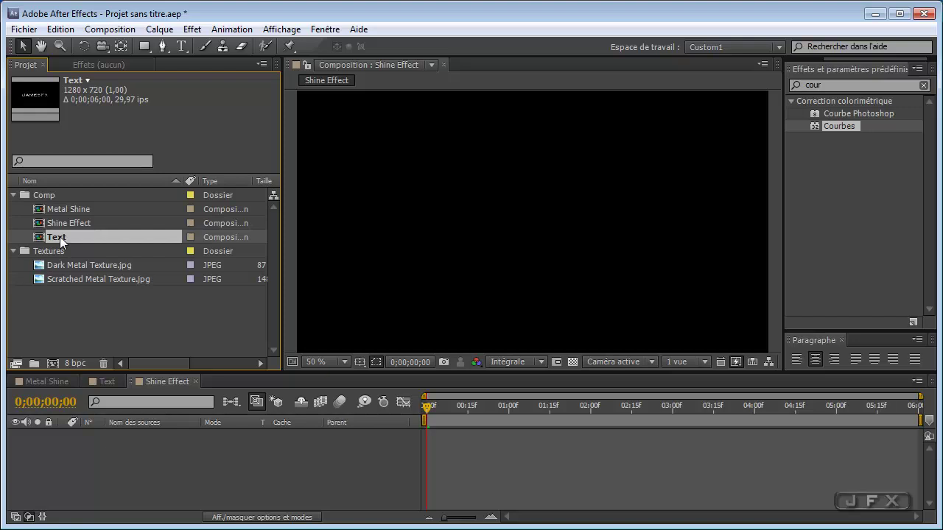
drag(60, 244, 76, 444)
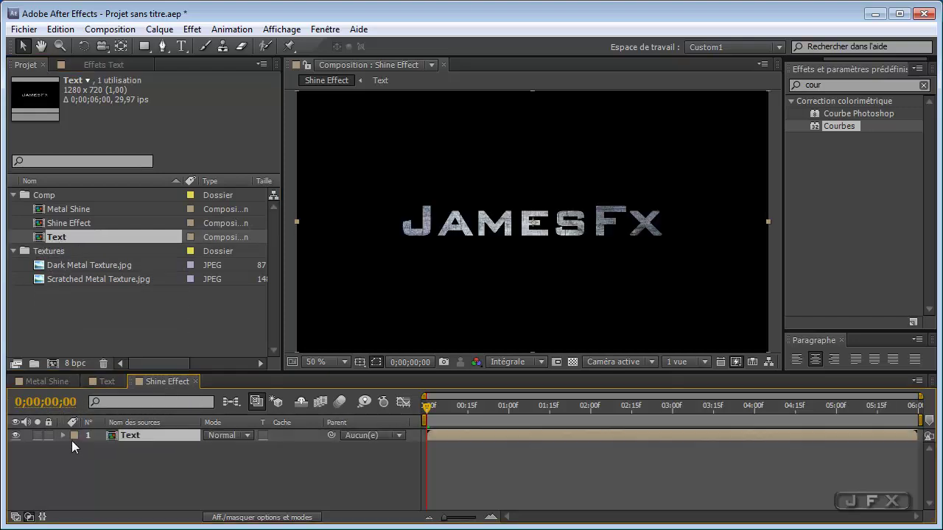
click(107, 381)
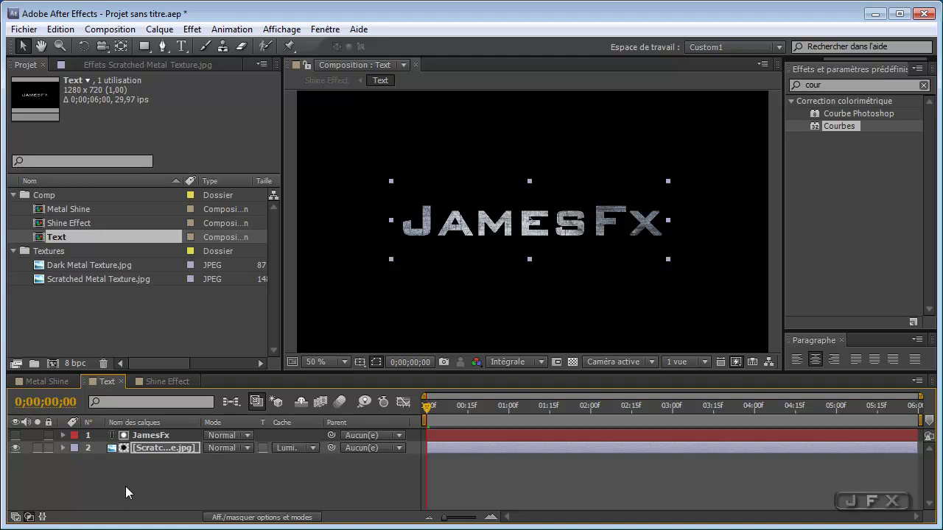
click(122, 383)
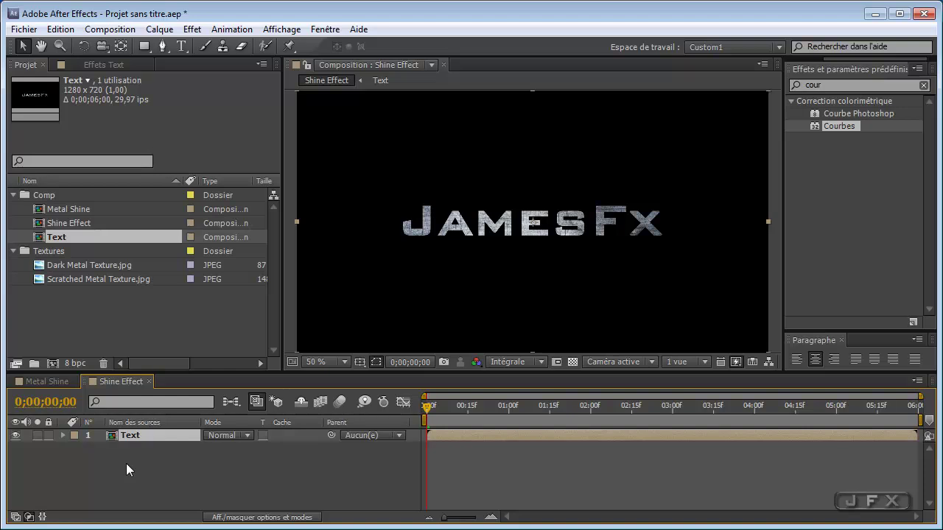
Step: Add an adjustment layer above the Text layer, rename it Shine and display the layer switches
key(ctrl+alt+y)
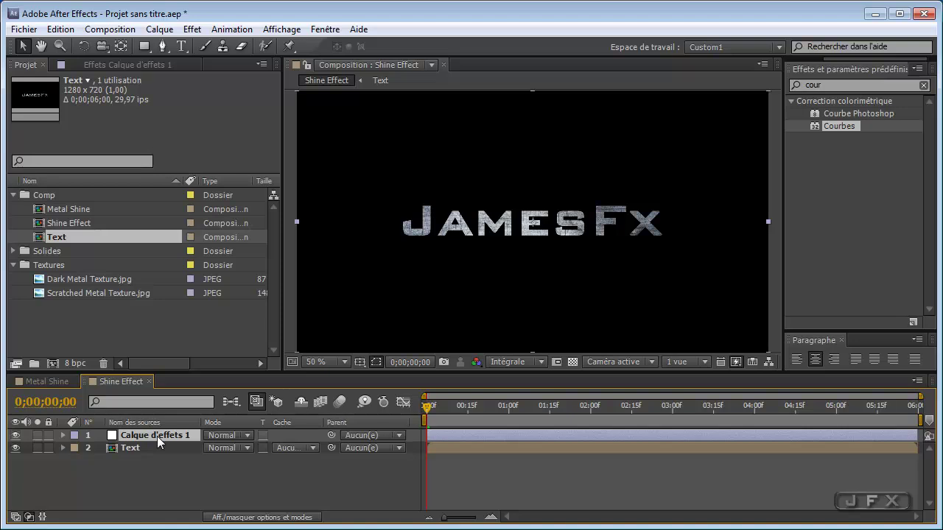
key(Return)
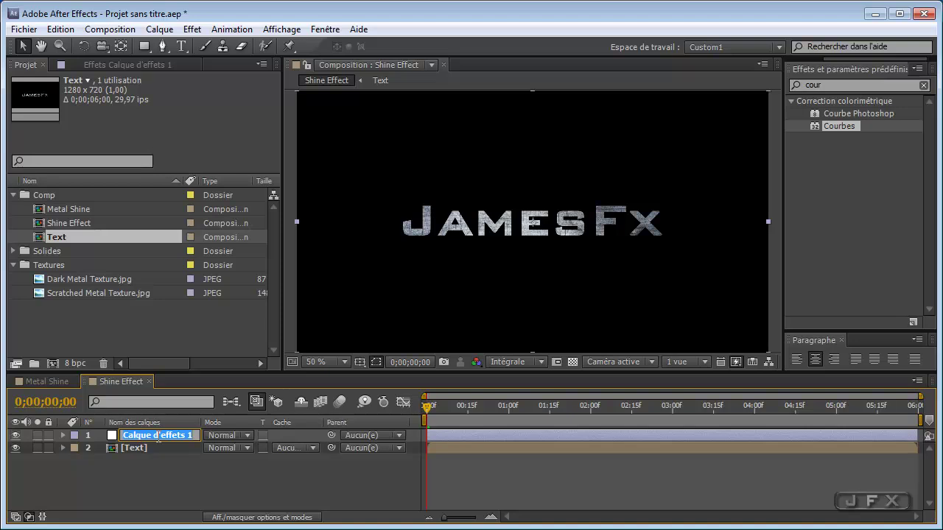
text(Shine)
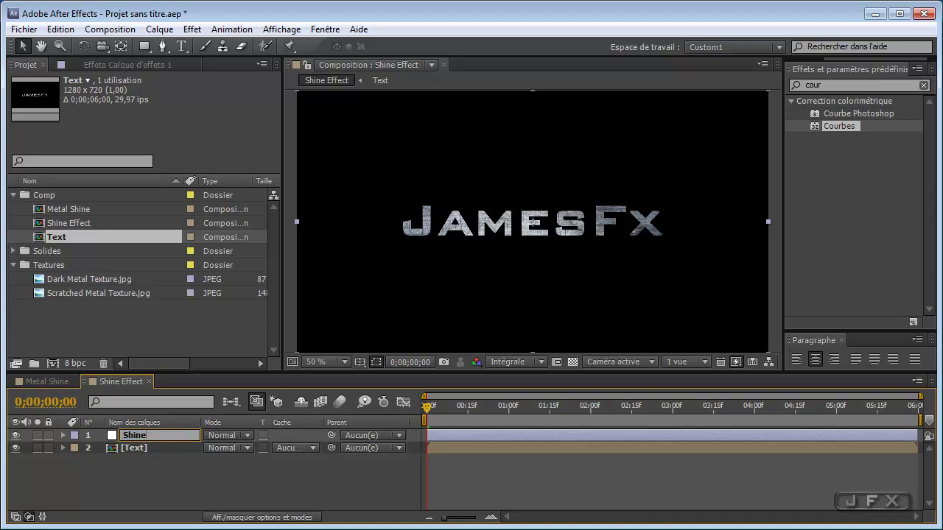
key(Return)
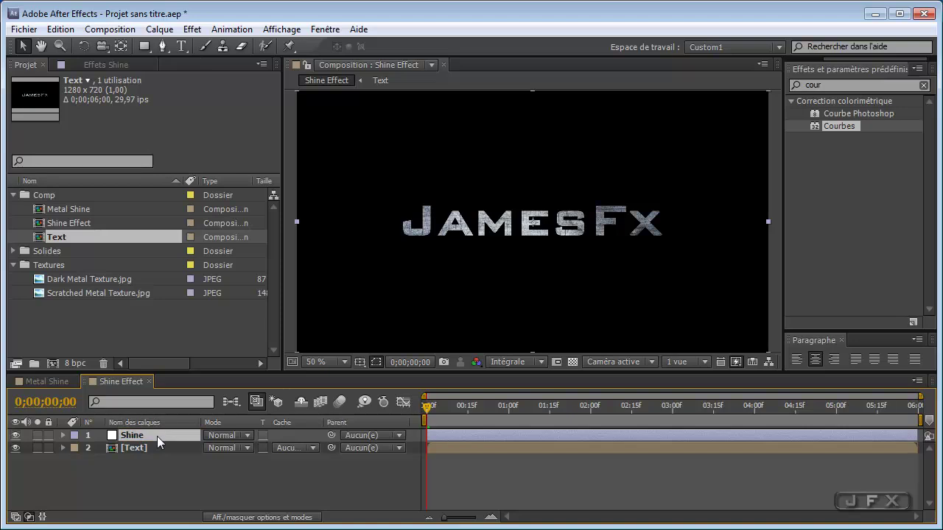
click(279, 518)
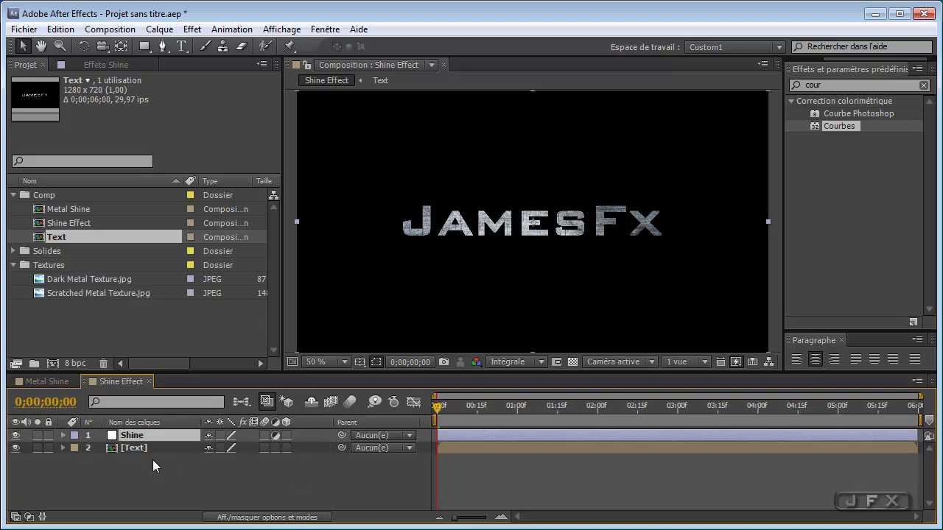
Step: Try a new default black solid as an adjustment layer, switch that option back off and delete the solid
click(160, 487)
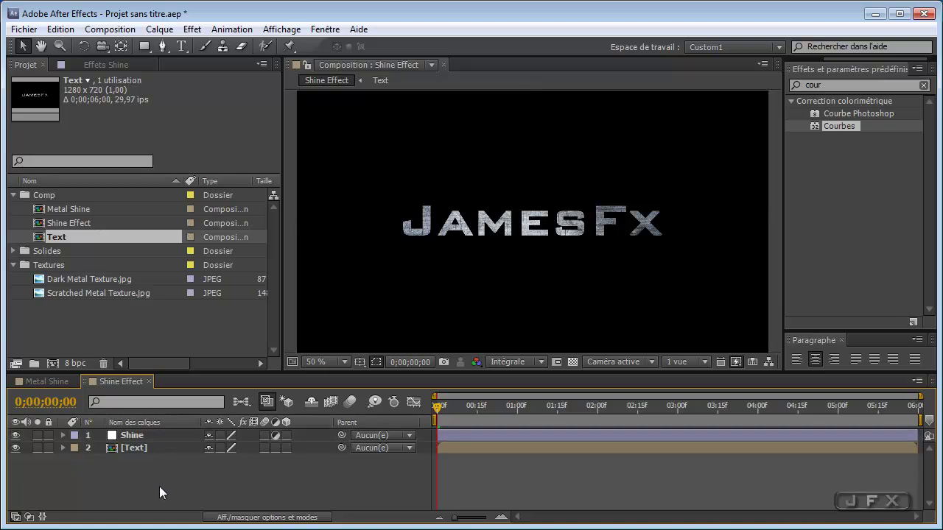
key(ctrl+y)
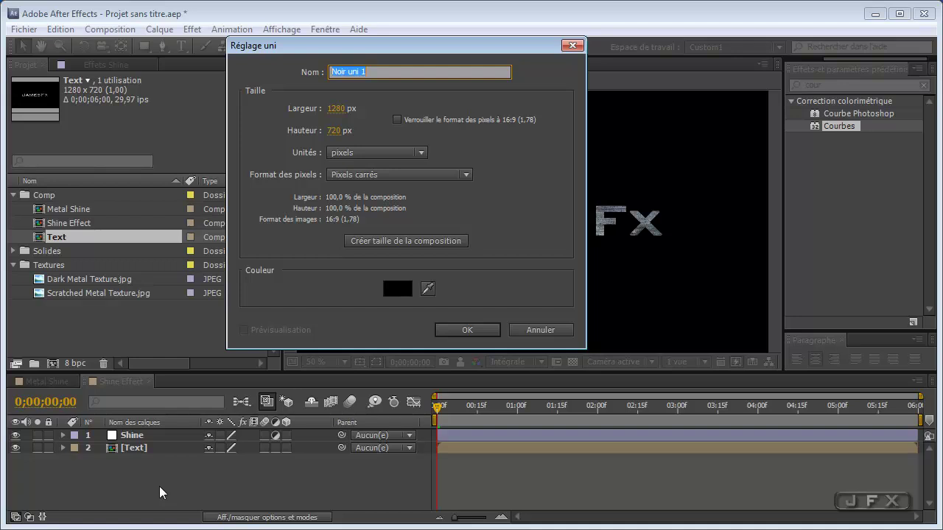
key(Return)
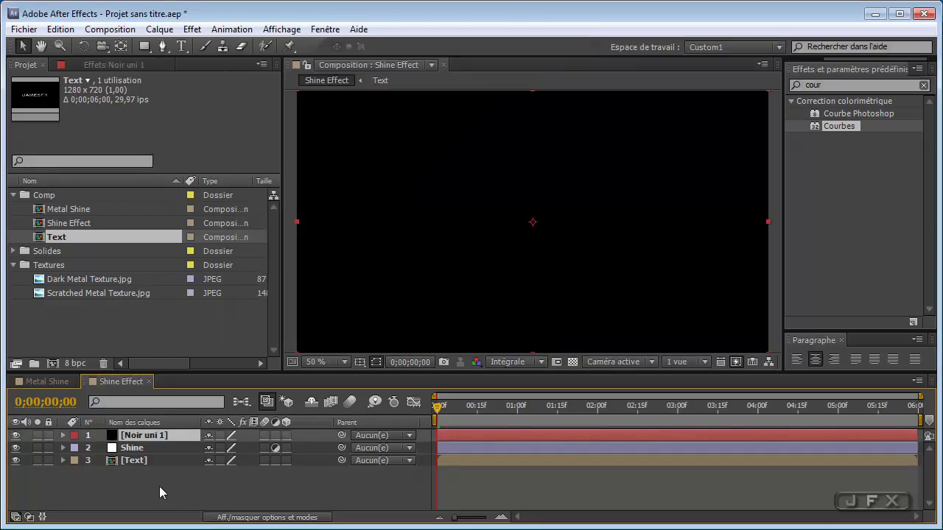
click(275, 435)
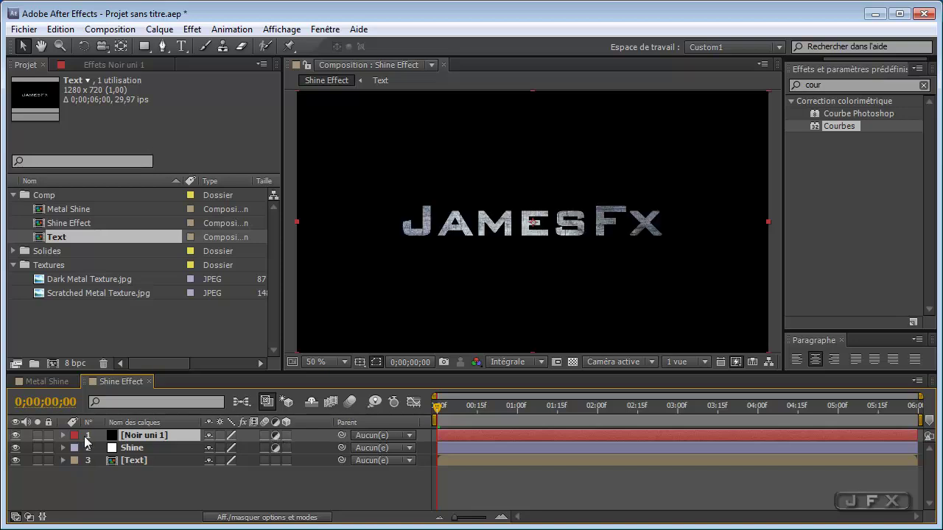
click(275, 436)
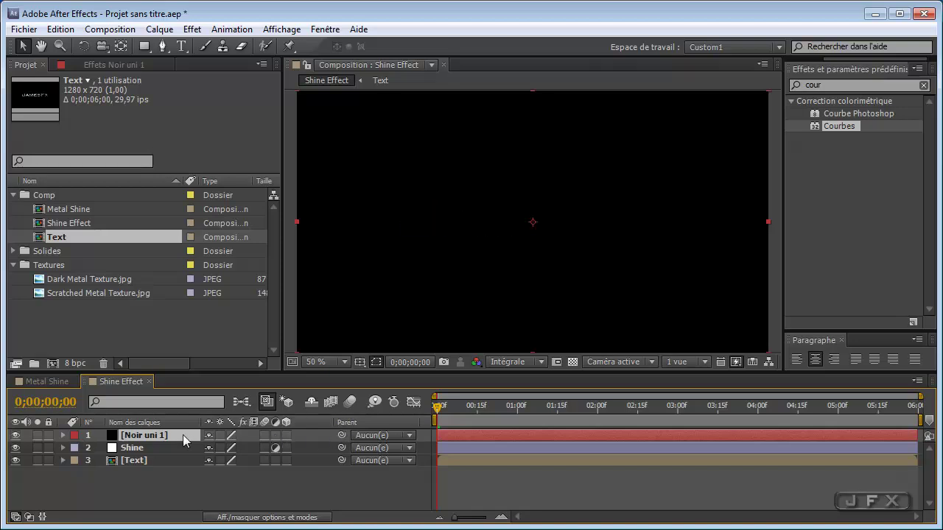
key(Delete)
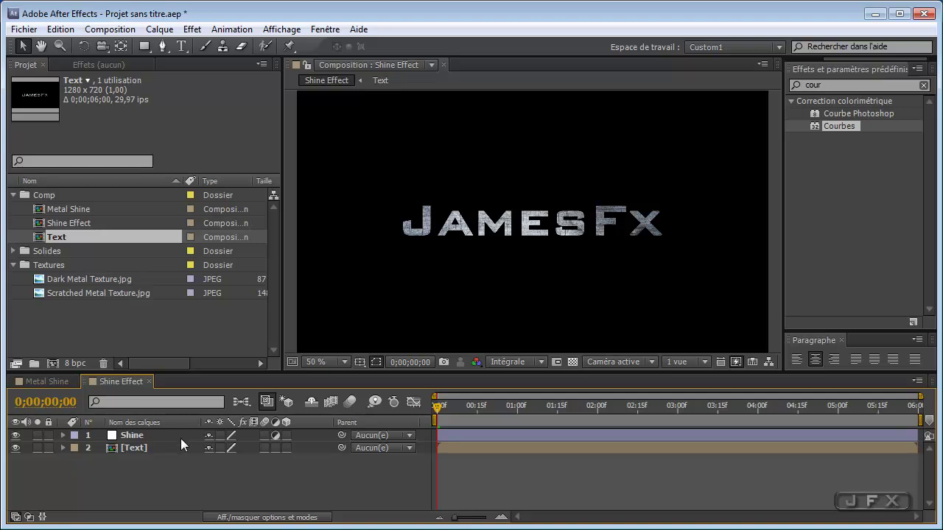
Step: Apply the Courbes effect to the Shine adjustment layer and raise the middle of its RVB curve to brighten the text
click(160, 436)
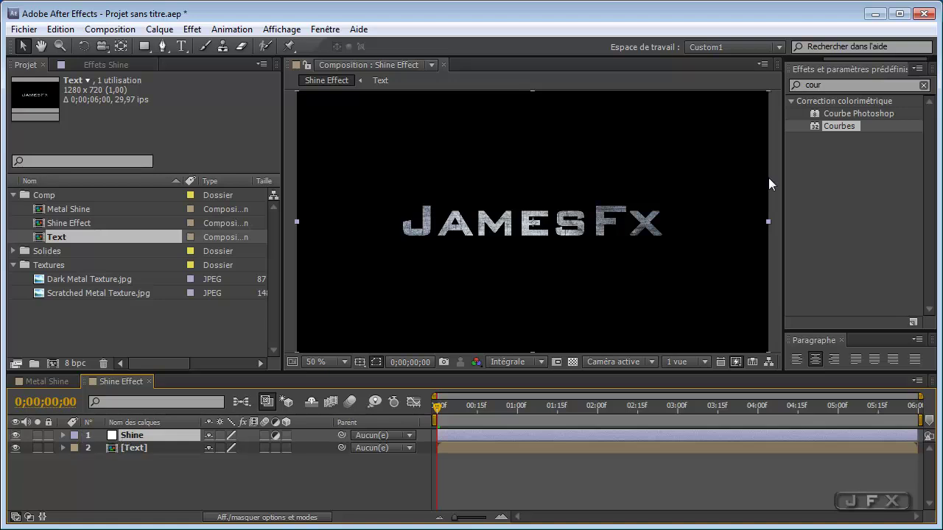
click(94, 67)
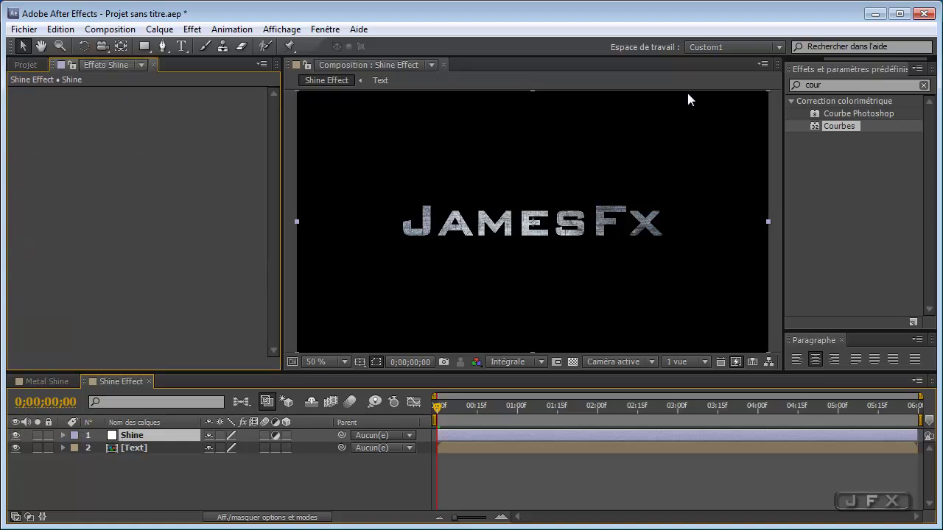
double_click(836, 129)
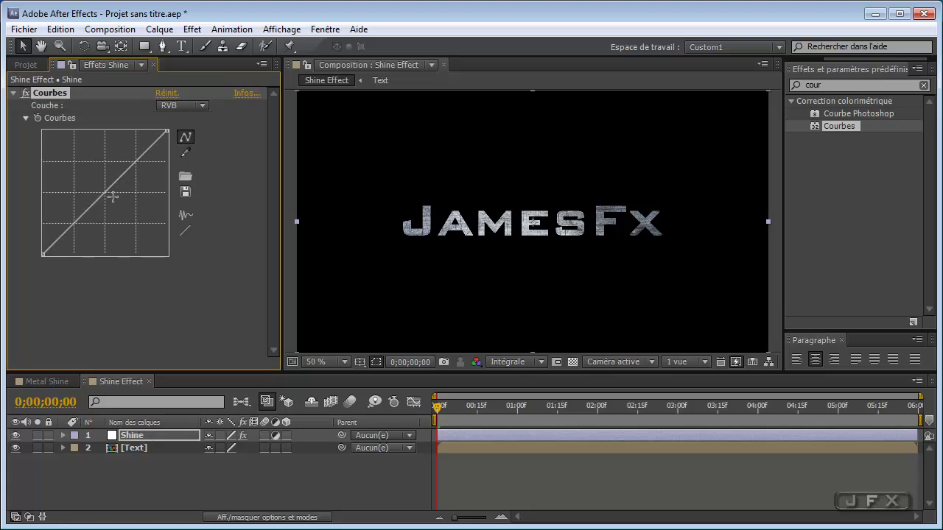
drag(107, 191, 85, 179)
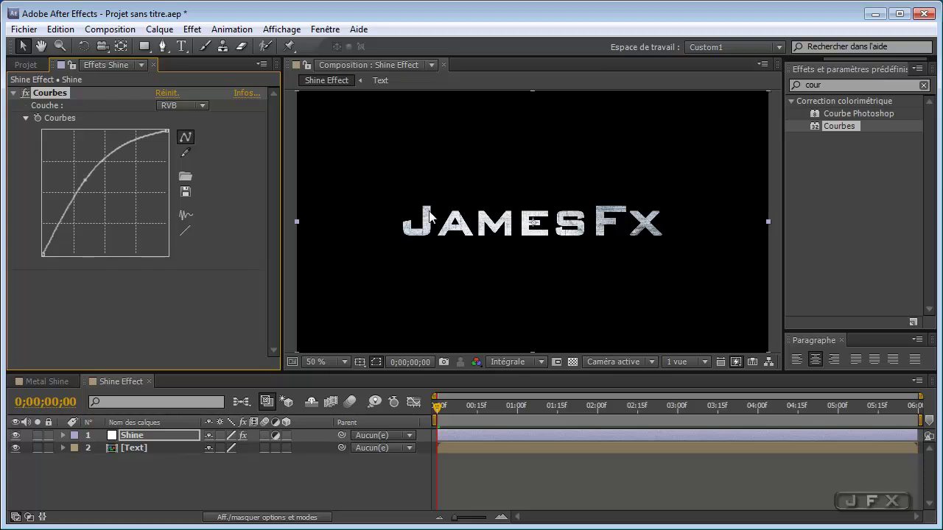
key(period)
key(period)
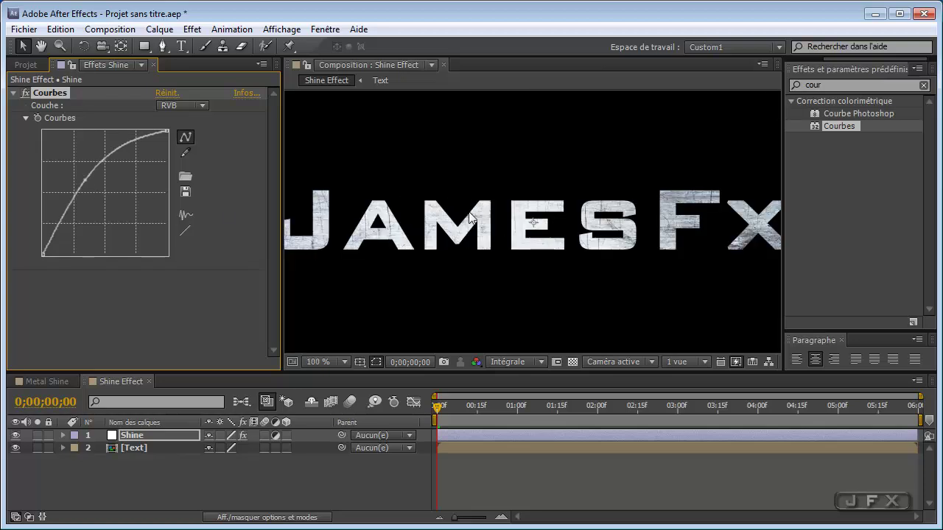
key(comma)
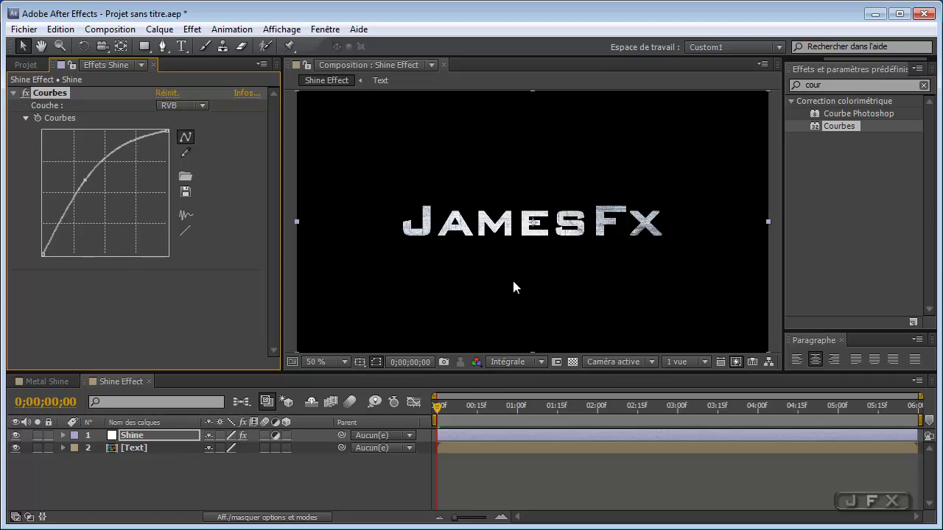
key(comma)
key(period)
Step: Activate the Pen tool and display the title/action safe guides in the Shine Effect composition
click(162, 46)
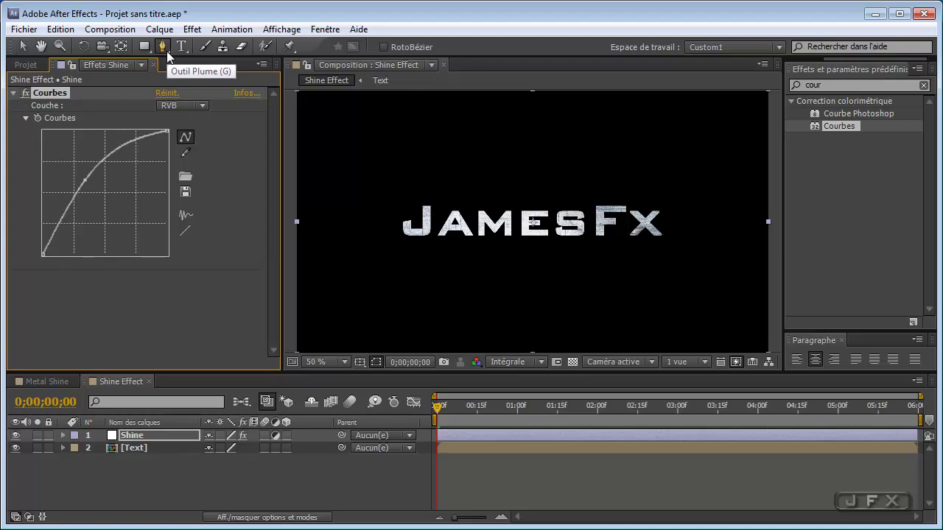
click(360, 362)
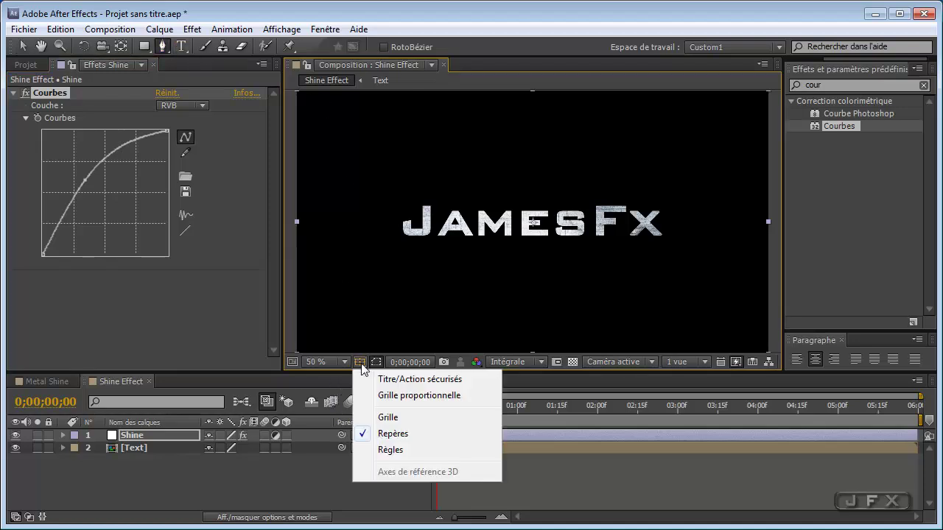
click(374, 379)
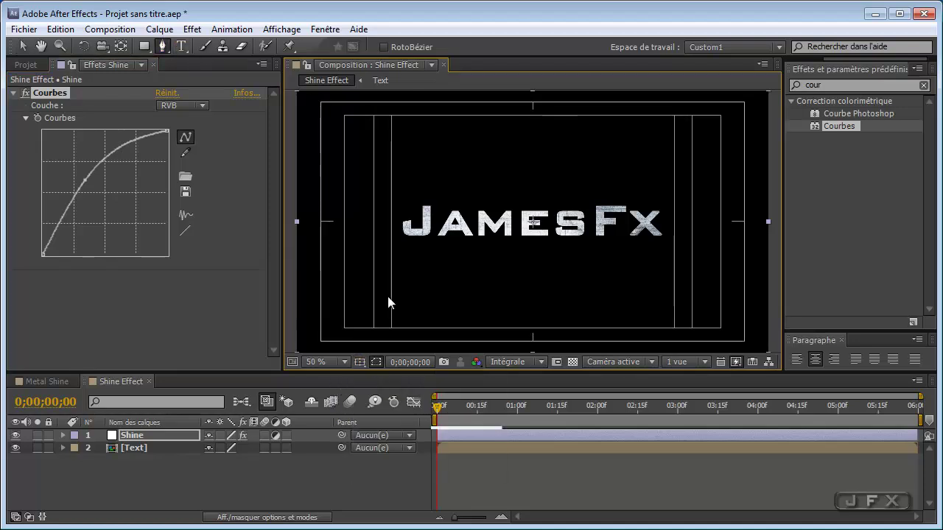
Step: Draw a closed, narrow slanted parallelogram mask on the Shine layer, just before the J of the JamesFx text
click(373, 168)
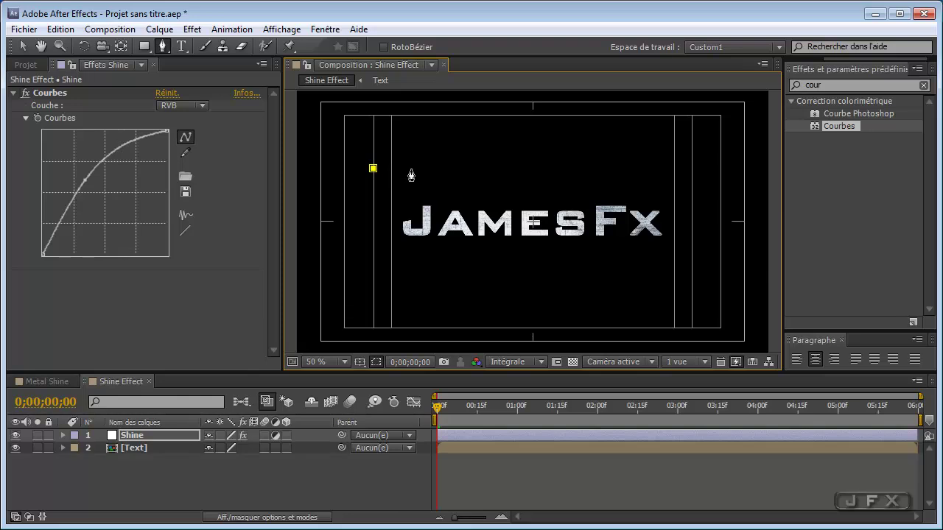
click(407, 168)
click(374, 257)
click(343, 257)
click(373, 170)
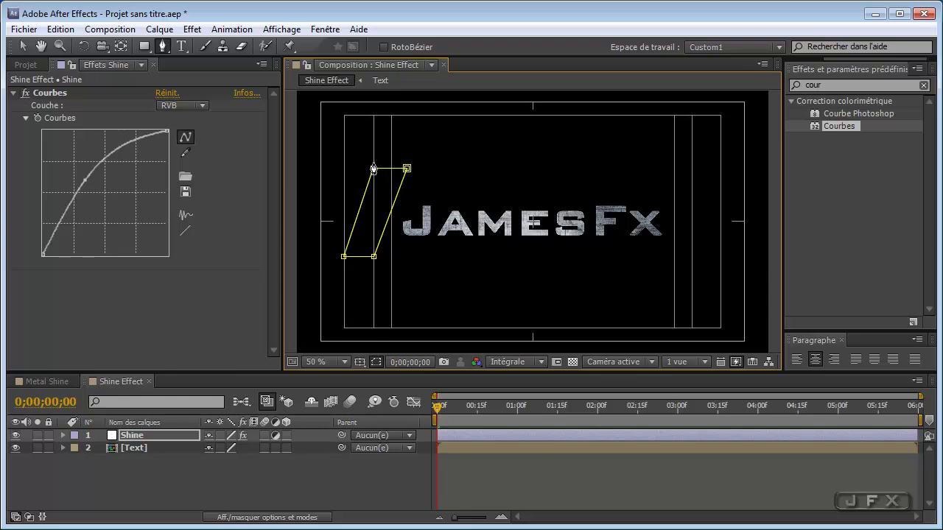
Step: Reveal the Shine layer's Position property and try the 3D layer option, switching it back off
click(167, 435)
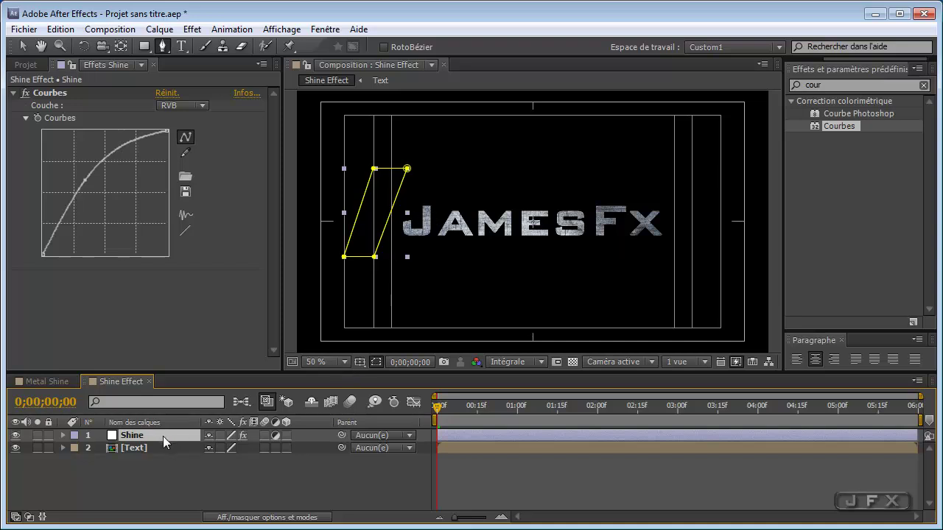
key(p)
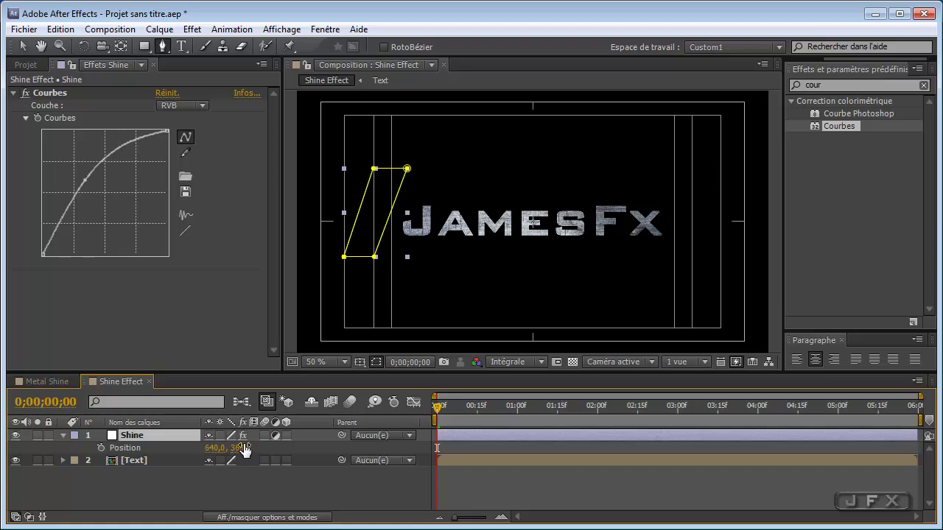
click(288, 435)
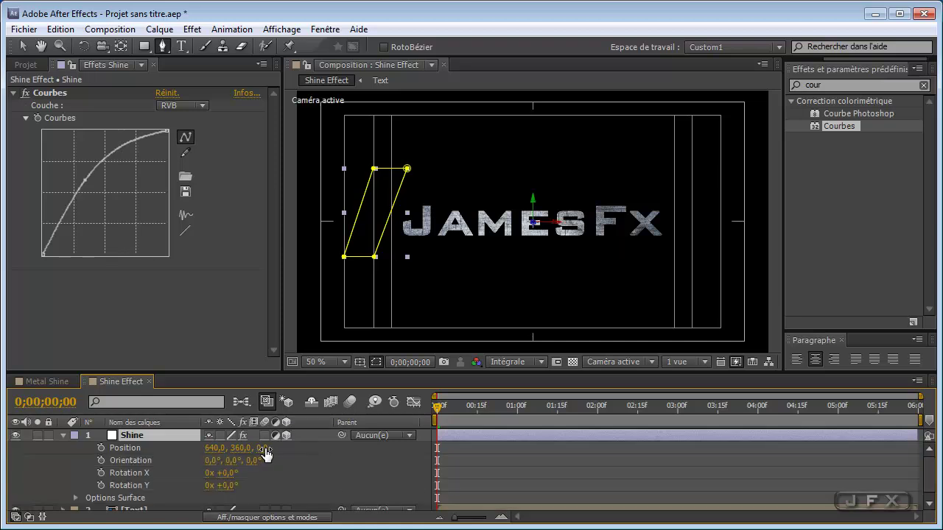
click(288, 435)
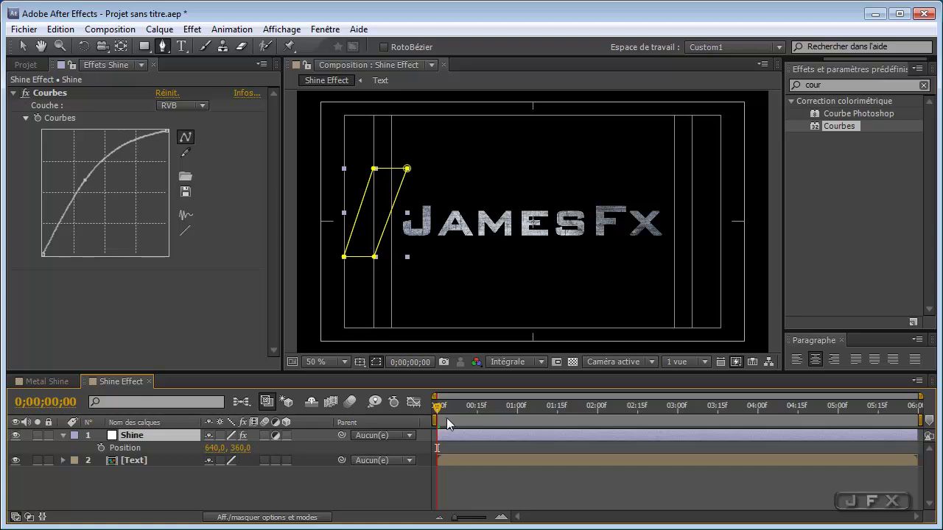
Step: Start animating the Shine layer's Position with a keyframe at 0;00;02;15
drag(437, 406, 640, 414)
click(74, 401)
click(75, 401)
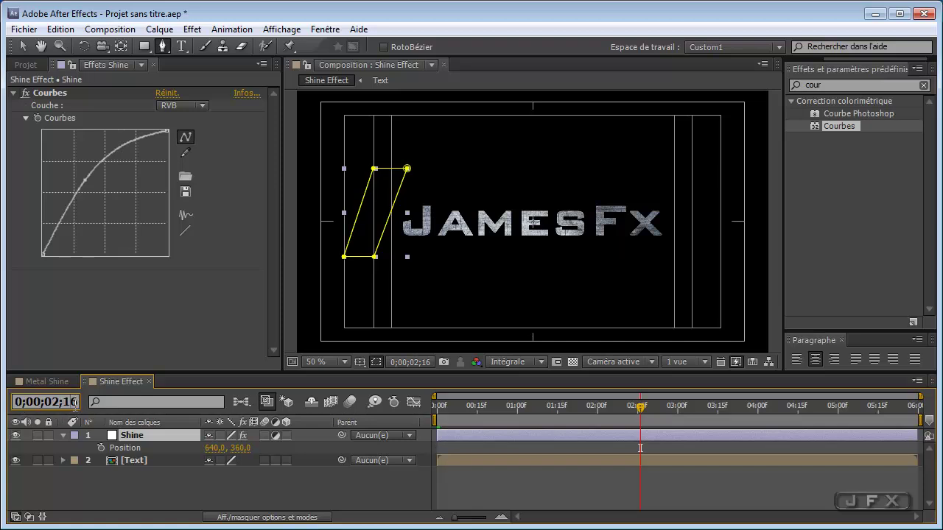
key(BackSpace)
text(5)
key(Return)
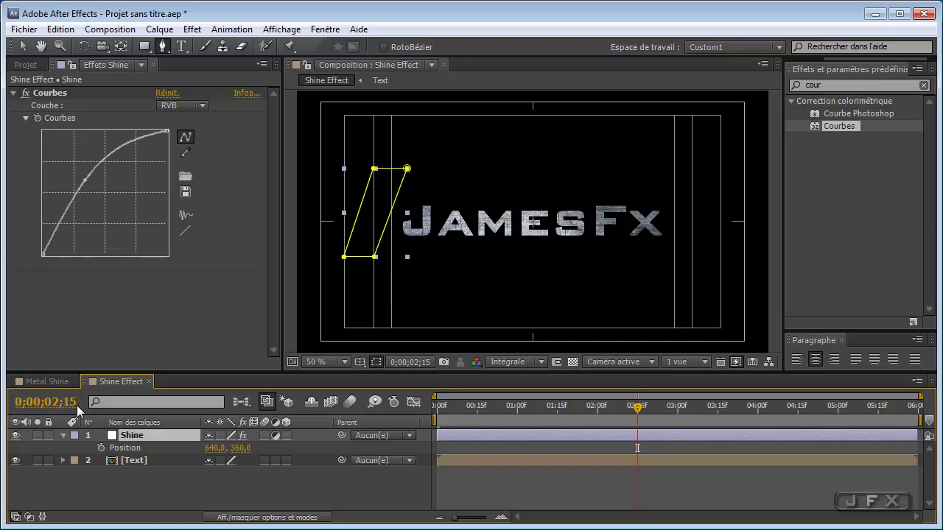
click(101, 448)
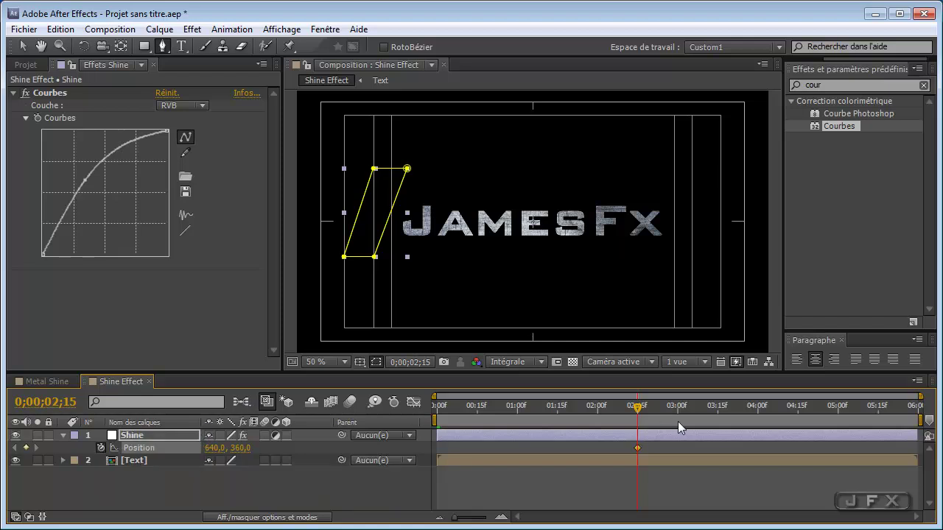
Step: Keyframe the Shine layer's Position at 0;00;03;00 with X at 1516, so the mask sits past the end of the text
drag(638, 408, 672, 407)
click(55, 403)
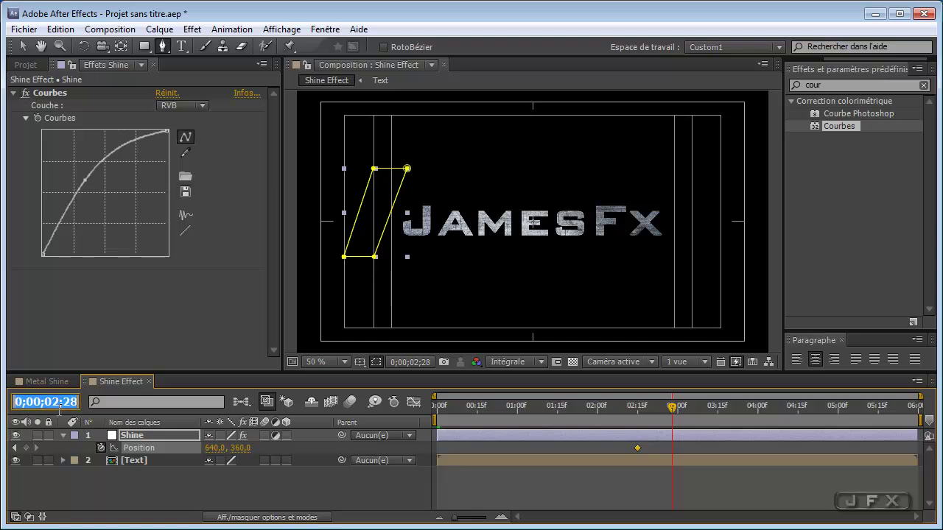
click(60, 402)
key(BackSpace)
text(3)
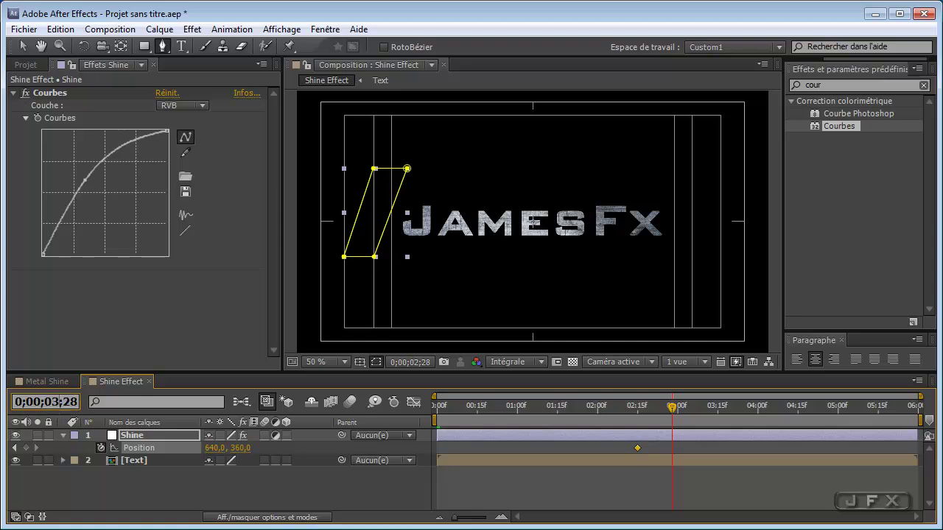
key(BackSpace)
key(BackSpace)
text(00)
key(Return)
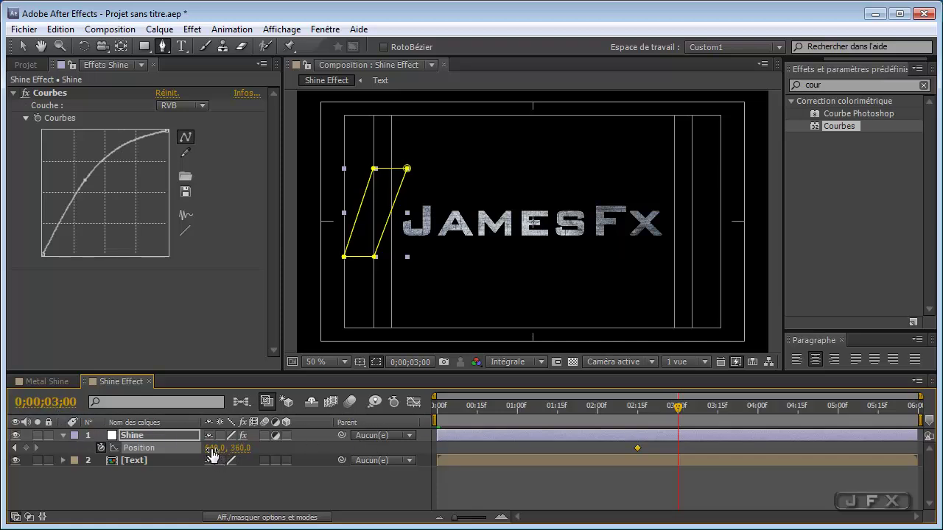
drag(211, 449, 497, 452)
drag(497, 458, 867, 460)
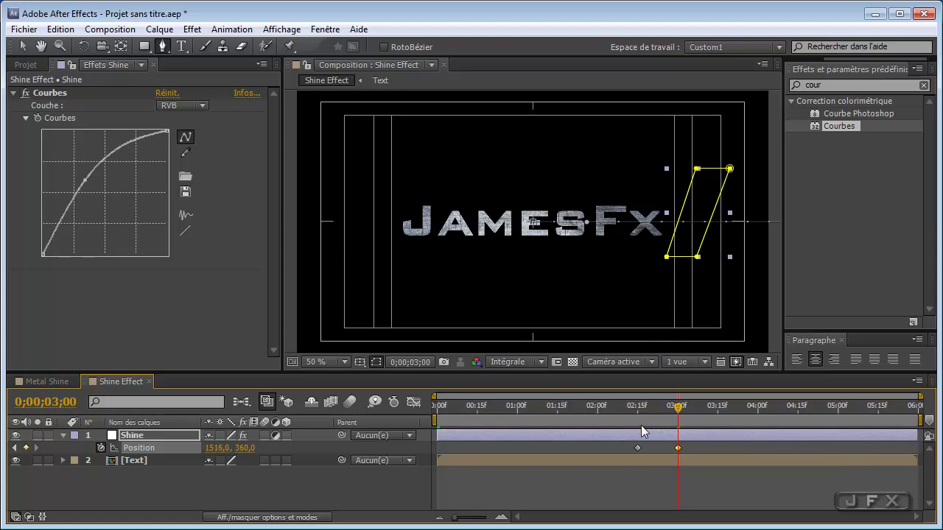
Step: Check the shine sweep around its end keyframe, and tidy up by collapsing the Shine layer and clearing the effects search
click(675, 407)
mouse_move(675, 413)
mouse_down()
mouse_move(637, 411)
mouse_move(679, 413)
mouse_up()
click(63, 436)
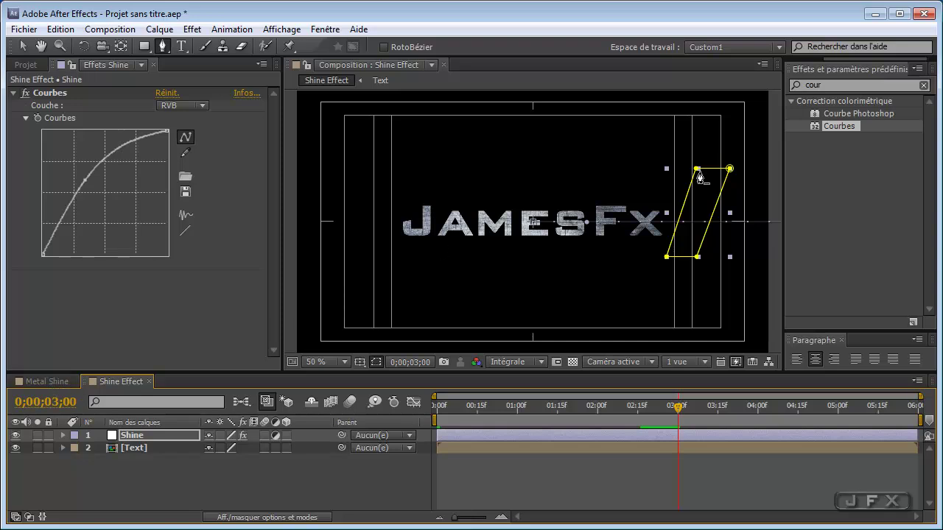
click(924, 85)
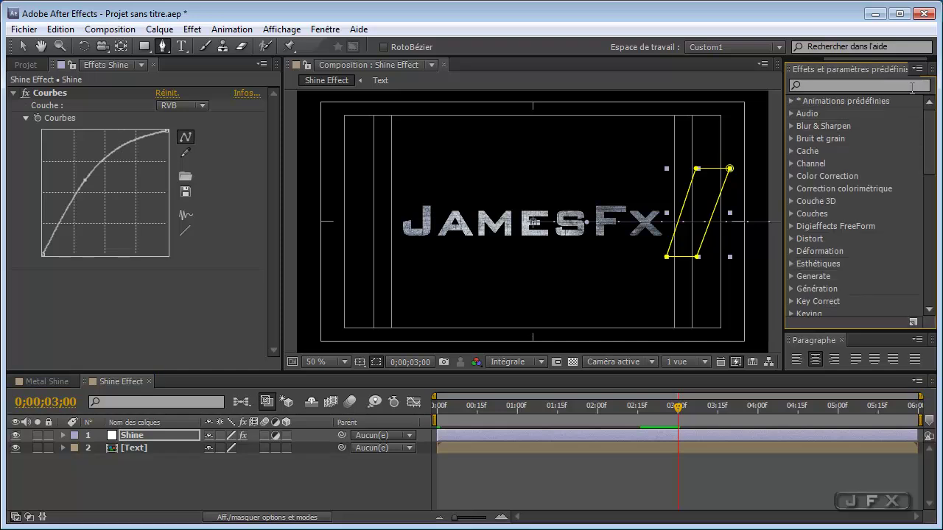
Step: Add the Shine Effect composition to the Metal Shine composition above the BG layer
click(44, 382)
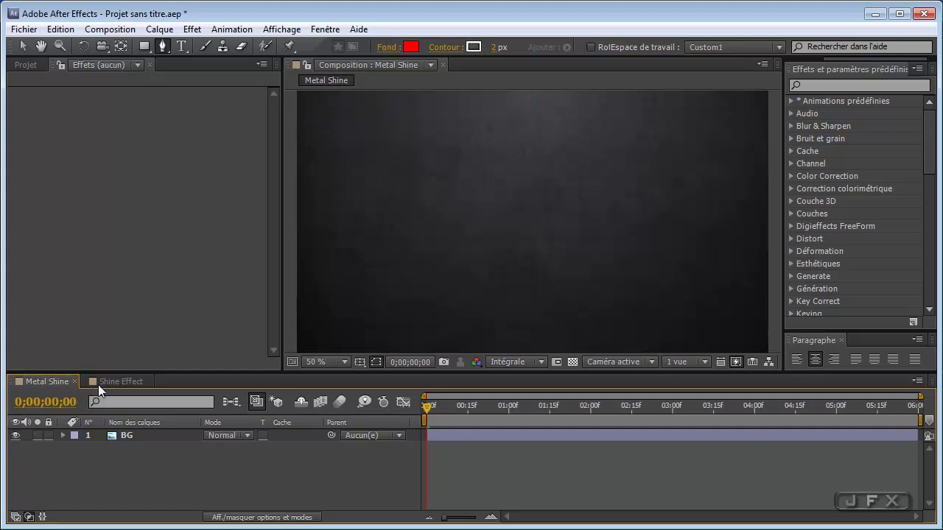
click(26, 66)
click(71, 223)
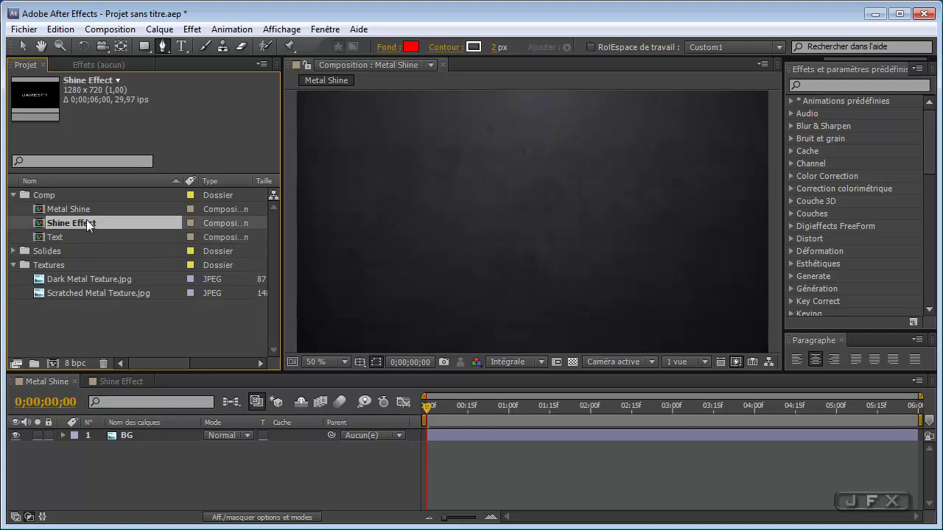
drag(86, 220, 97, 431)
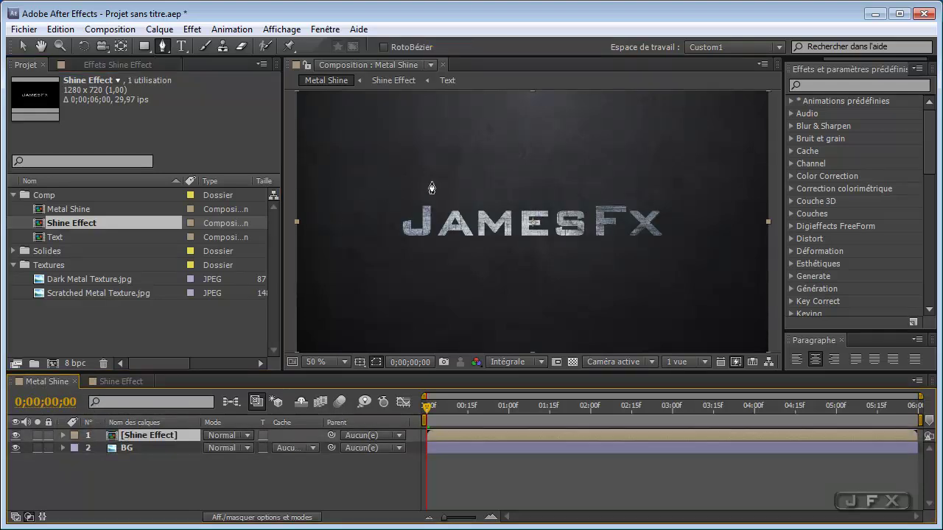